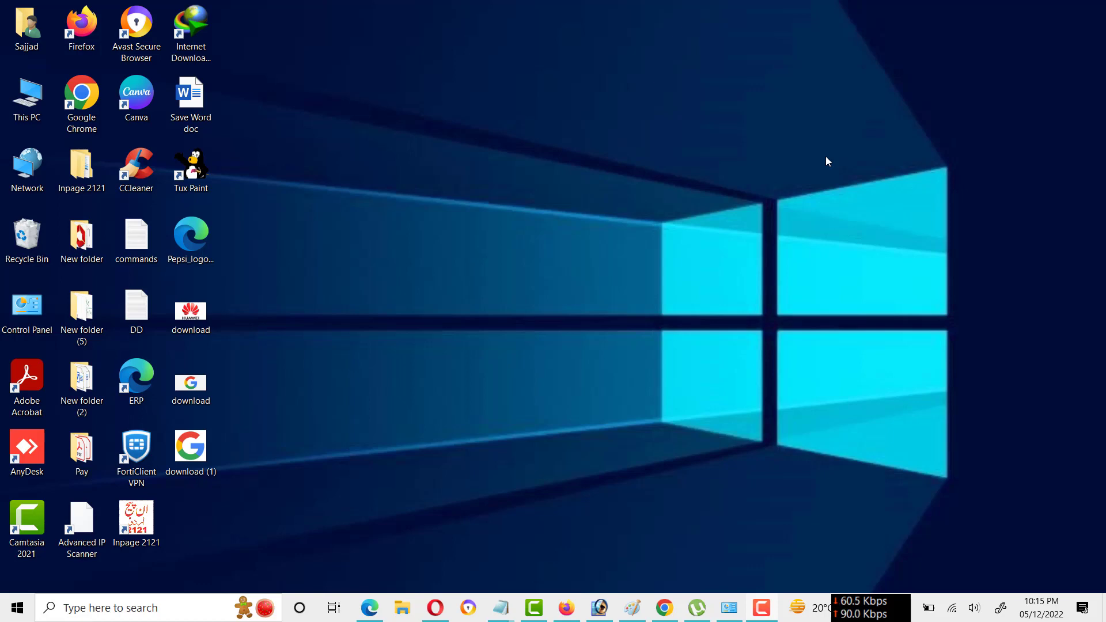
Open Microsoft Word and create a new blank document.
{"action": "left_click", "coordinate": [13, 608]}
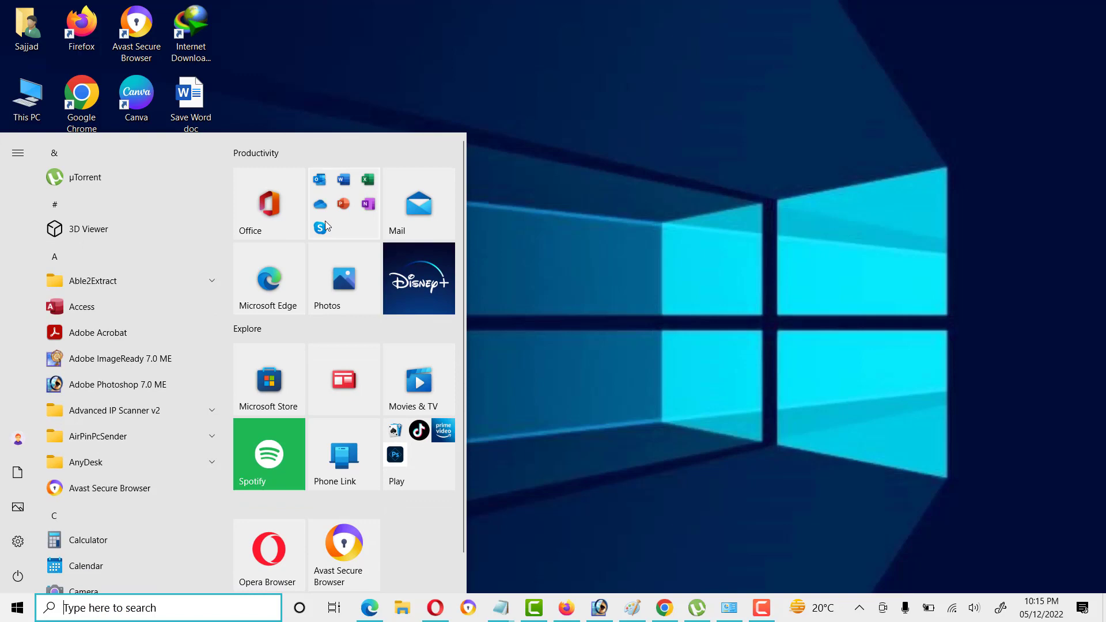
{"action": "left_click", "coordinate": [354, 181]}
{"action": "left_click", "coordinate": [575, 165]}
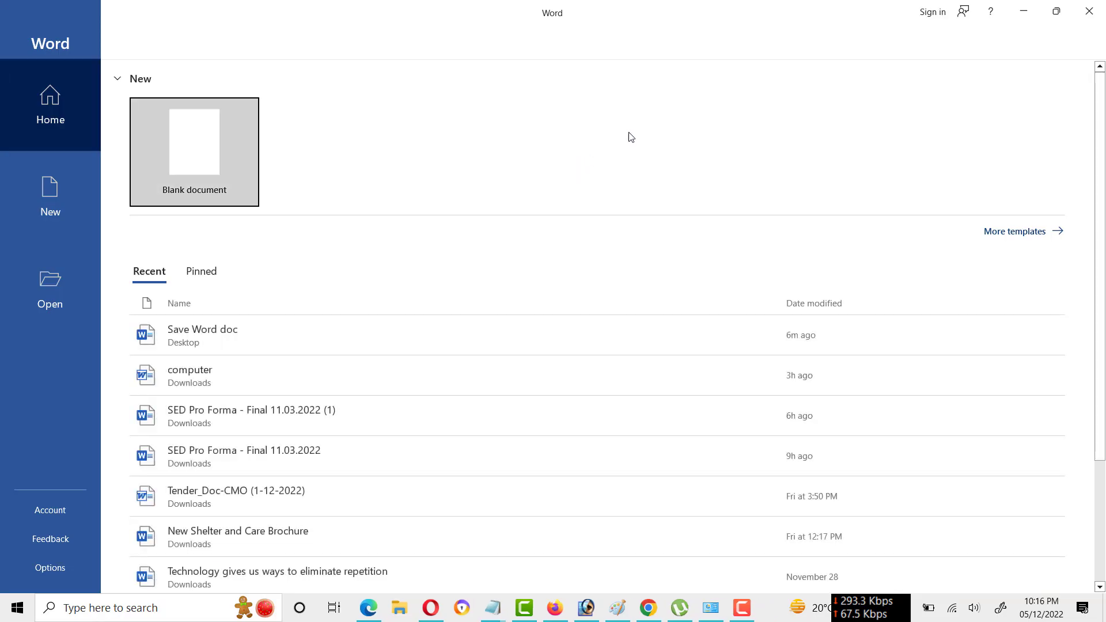
{"action": "left_click", "coordinate": [215, 141]}
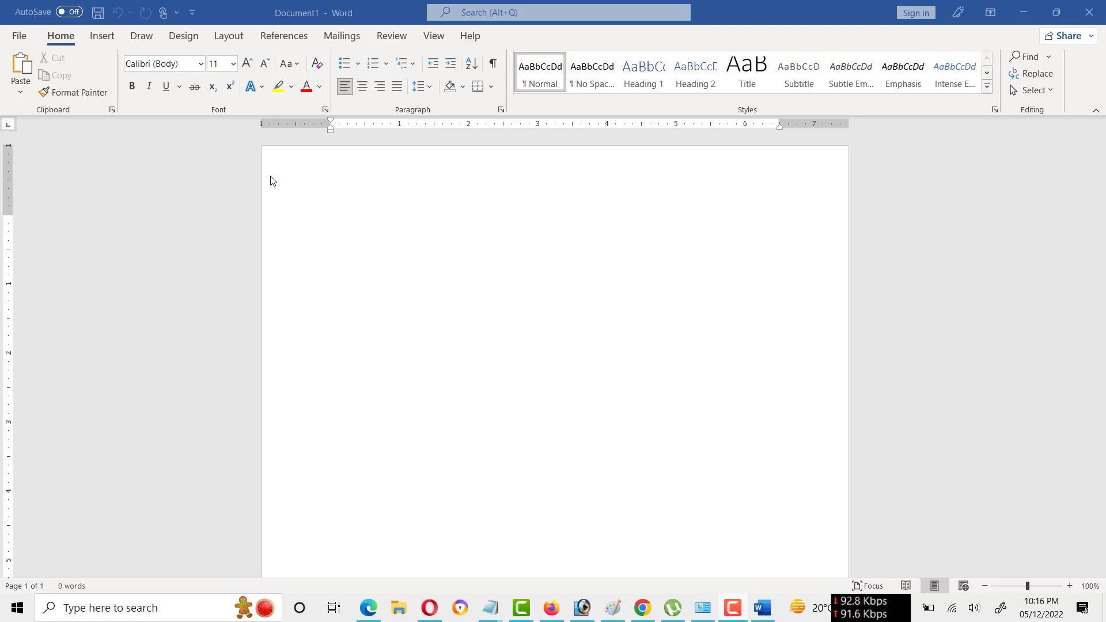
Insert the built-in Blank header and delete its placeholder text.
{"action": "double_click", "coordinate": [525, 167]}
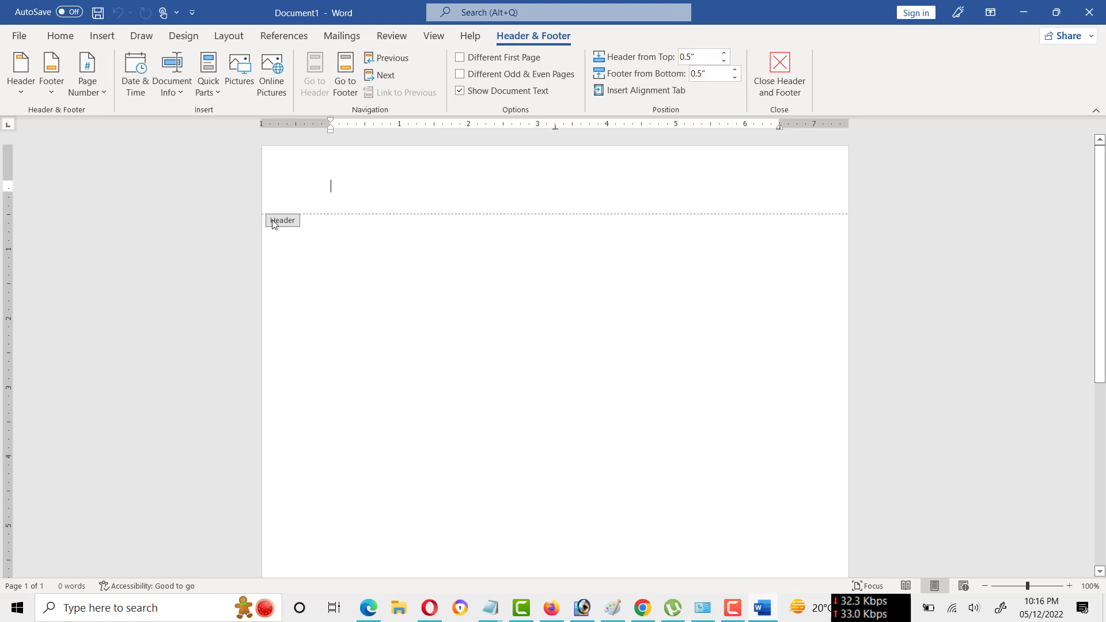
{"action": "left_click", "coordinate": [779, 75]}
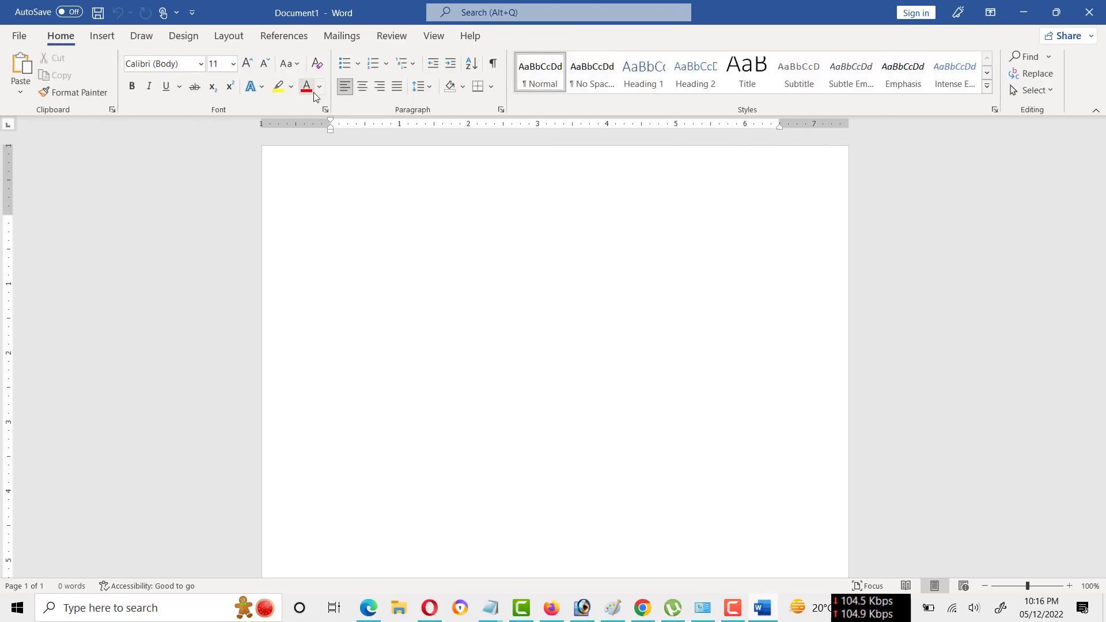
{"action": "left_click", "coordinate": [109, 35]}
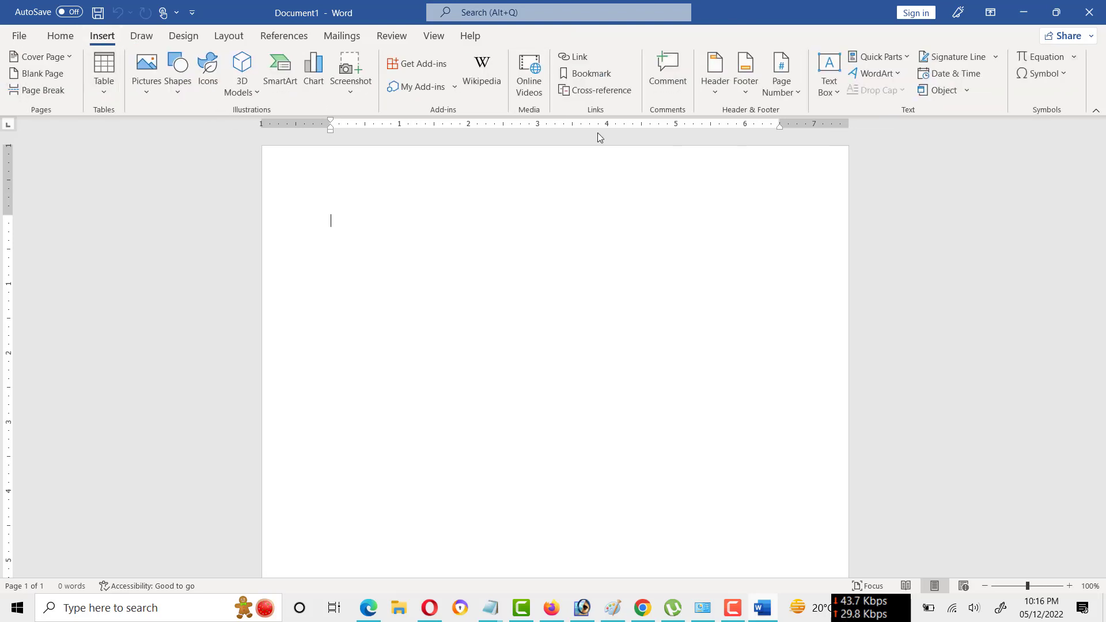
{"action": "left_click", "coordinate": [716, 92]}
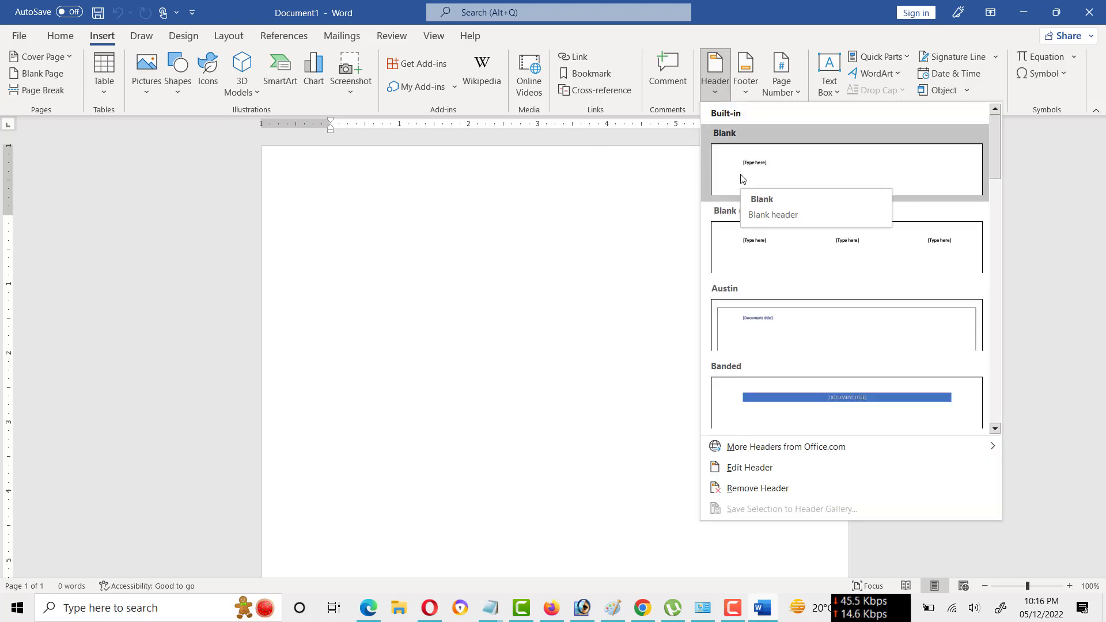
{"action": "key", "text": "Escape"}
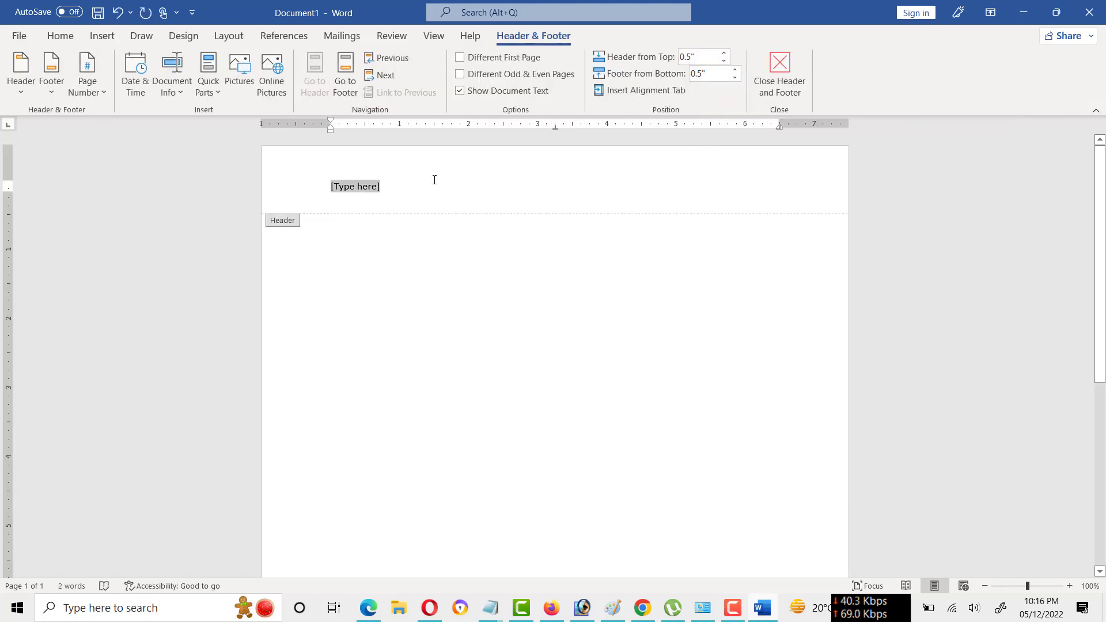
{"action": "key", "text": "Delete"}
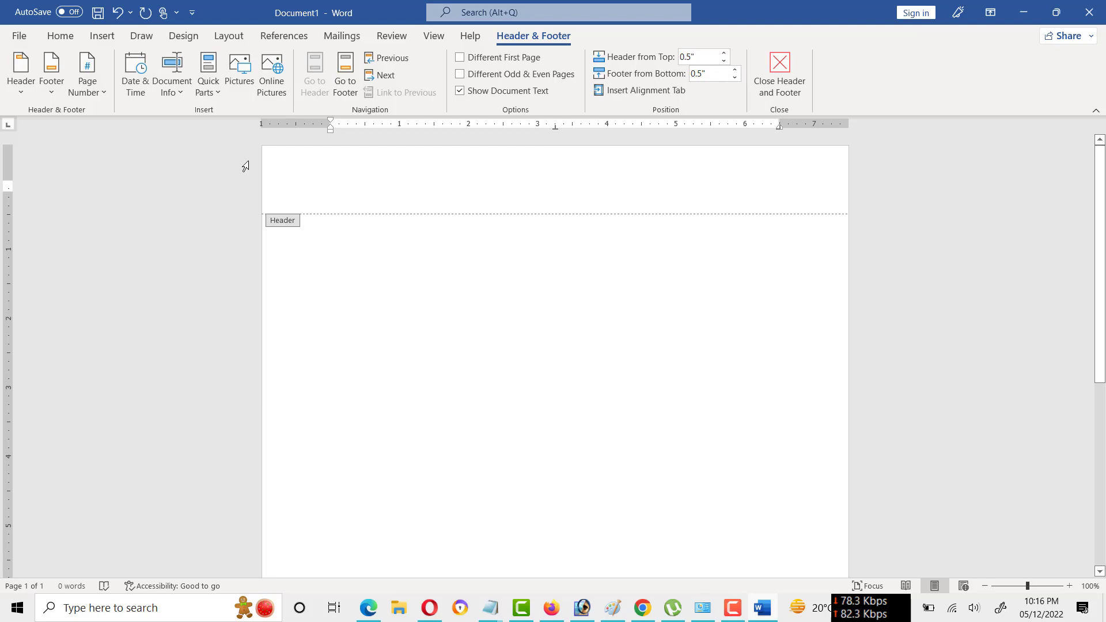
Insert the Google logo picture "download (1)" from the Desktop into the header and shrink it to about 0.43" square.
{"action": "left_click", "coordinate": [100, 38]}
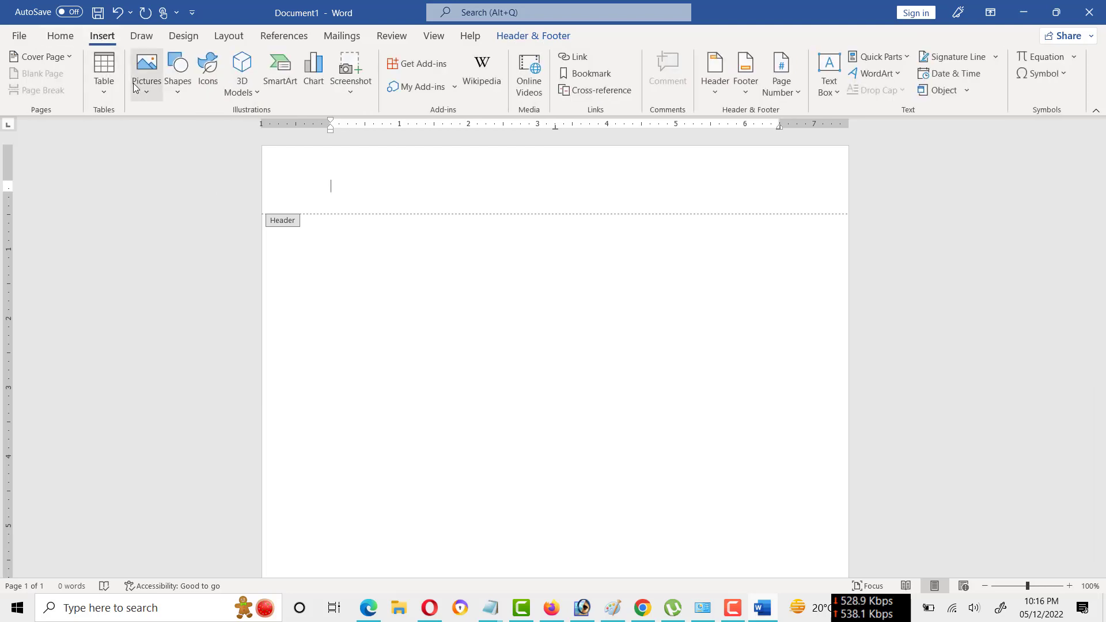
{"action": "left_click", "coordinate": [148, 92]}
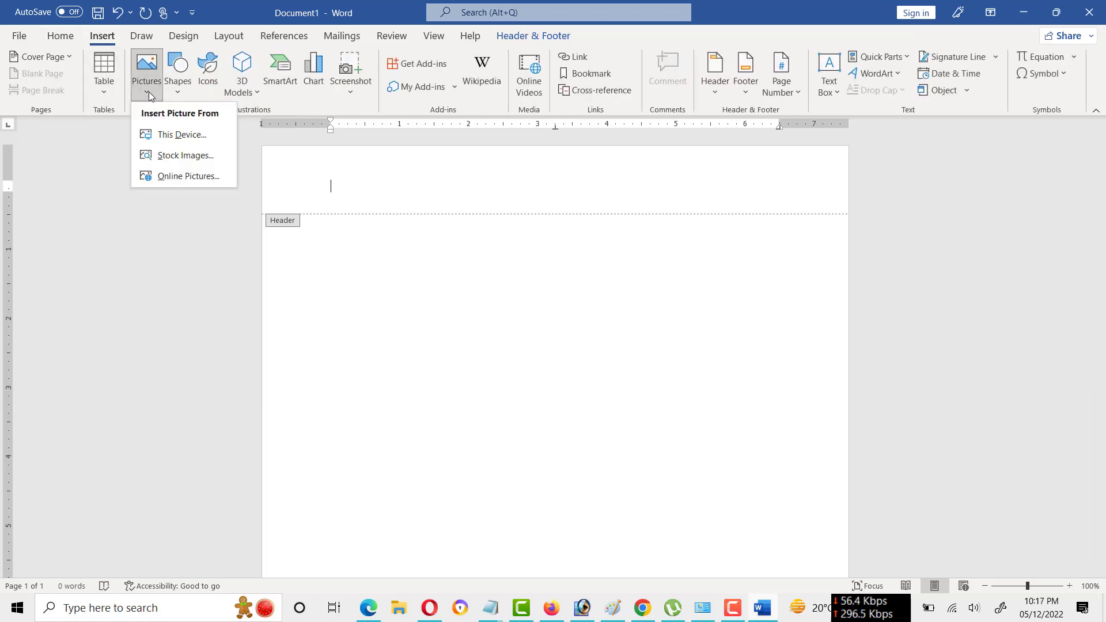
{"action": "left_click", "coordinate": [172, 136]}
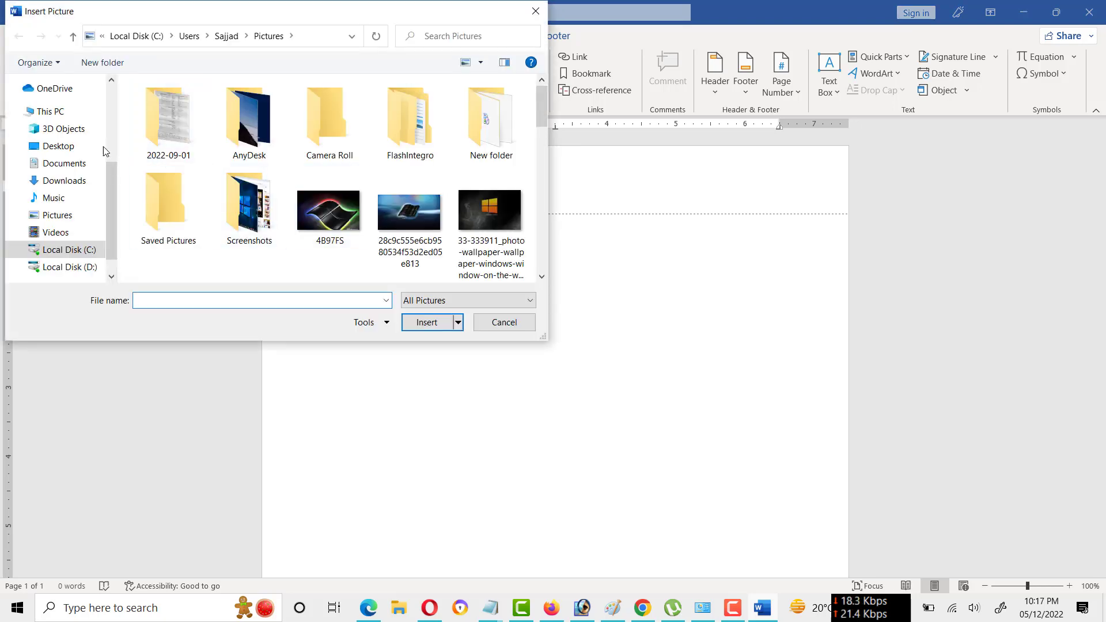
{"action": "left_click", "coordinate": [63, 148]}
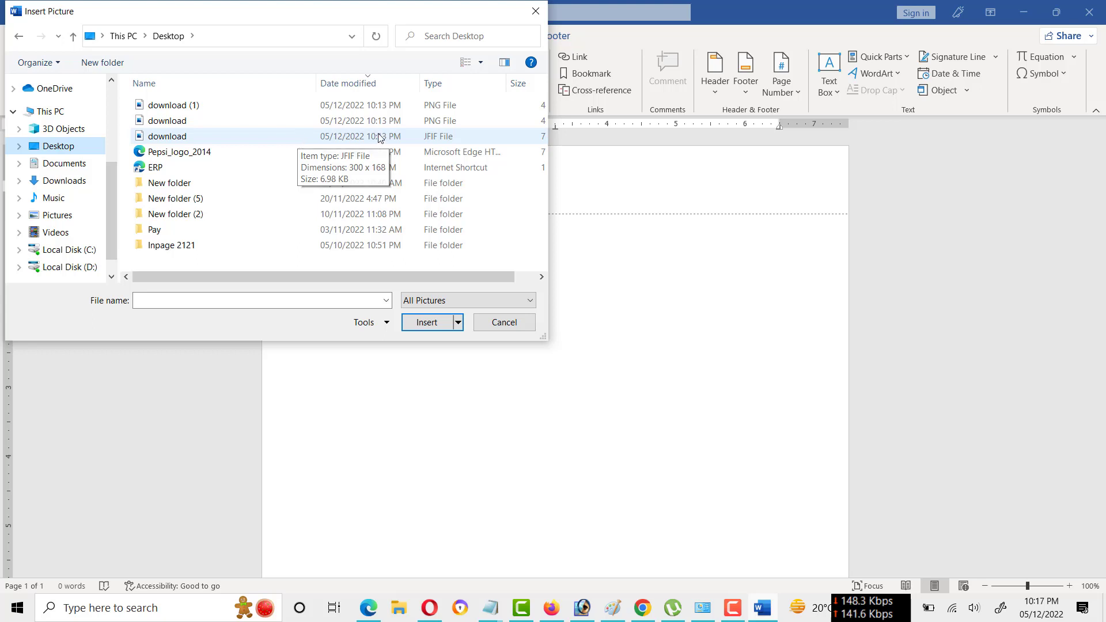
{"action": "left_click", "coordinate": [470, 65]}
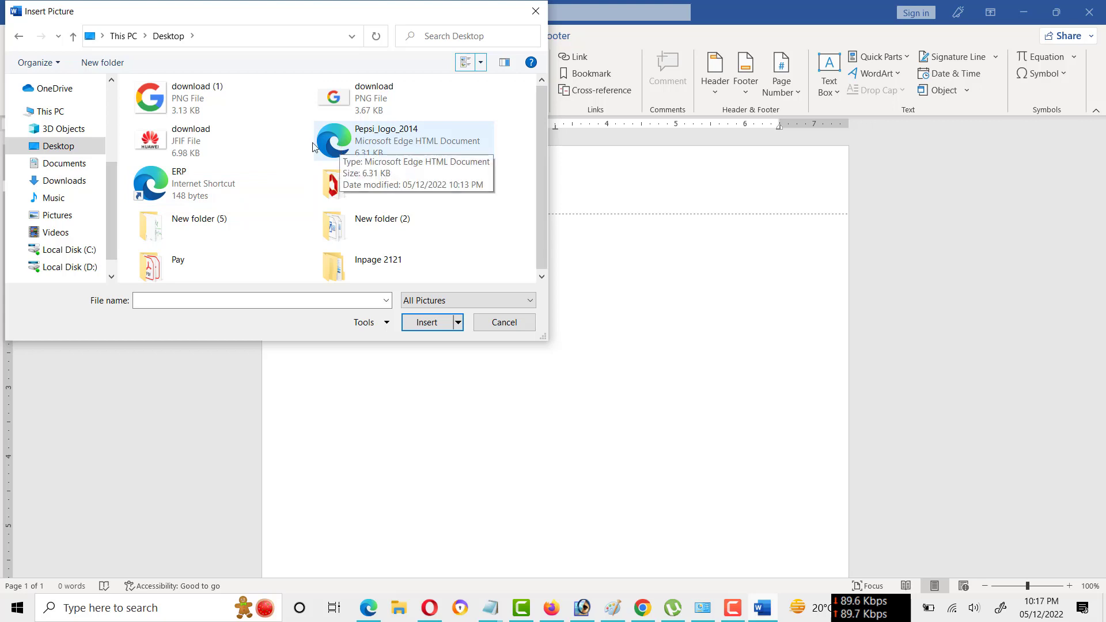
{"action": "left_click", "coordinate": [157, 102]}
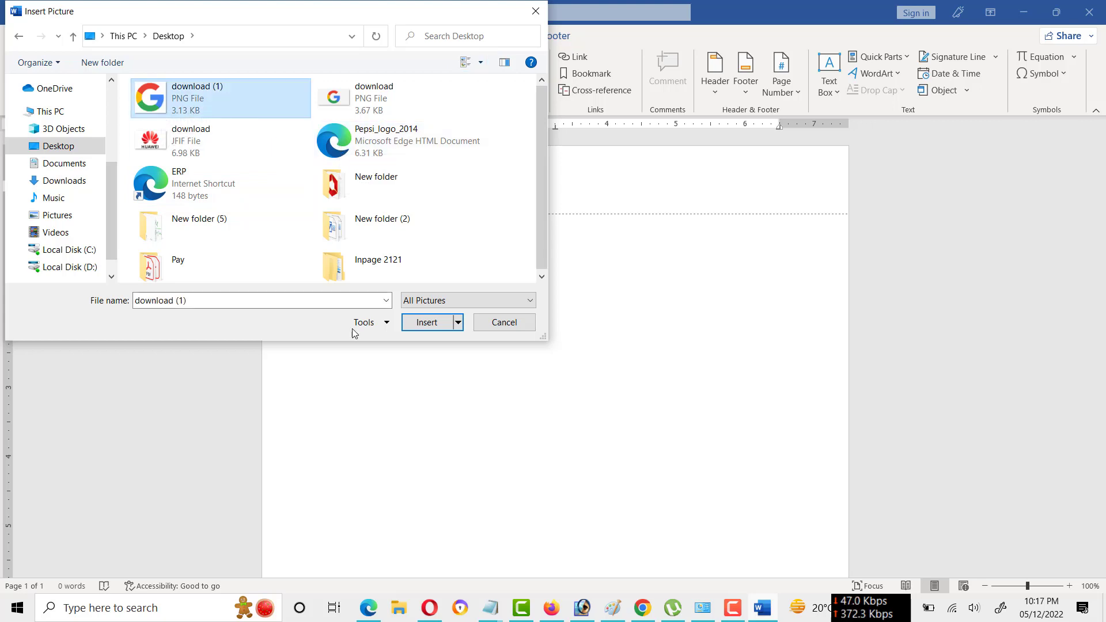
{"action": "left_click", "coordinate": [425, 322]}
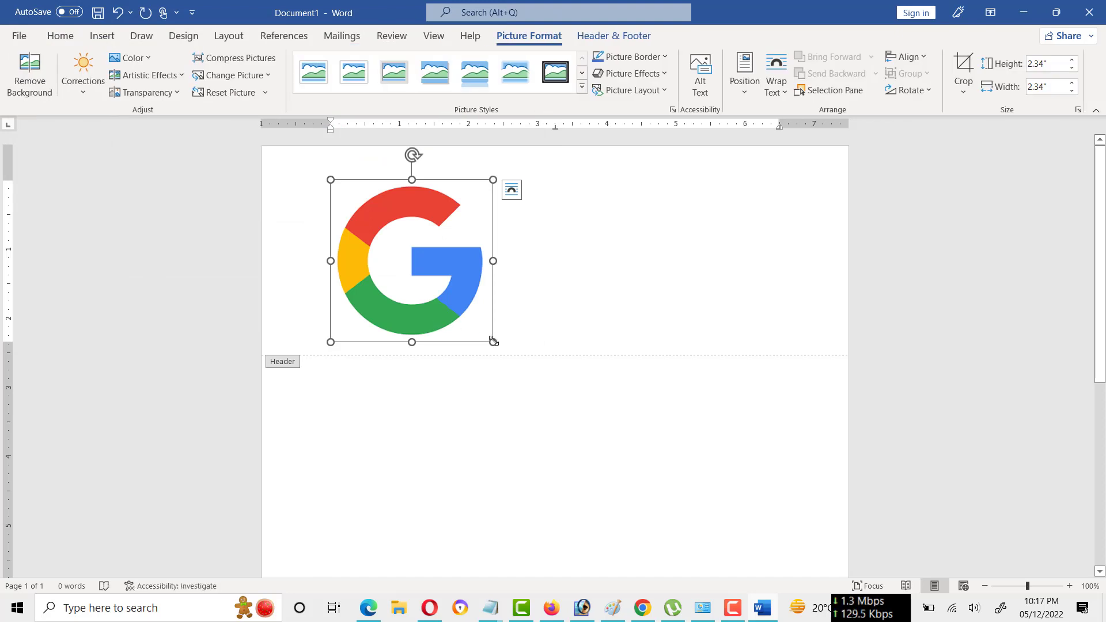
{"action": "left_click_drag", "start_coordinate": [493, 341], "coordinate": [361, 210]}
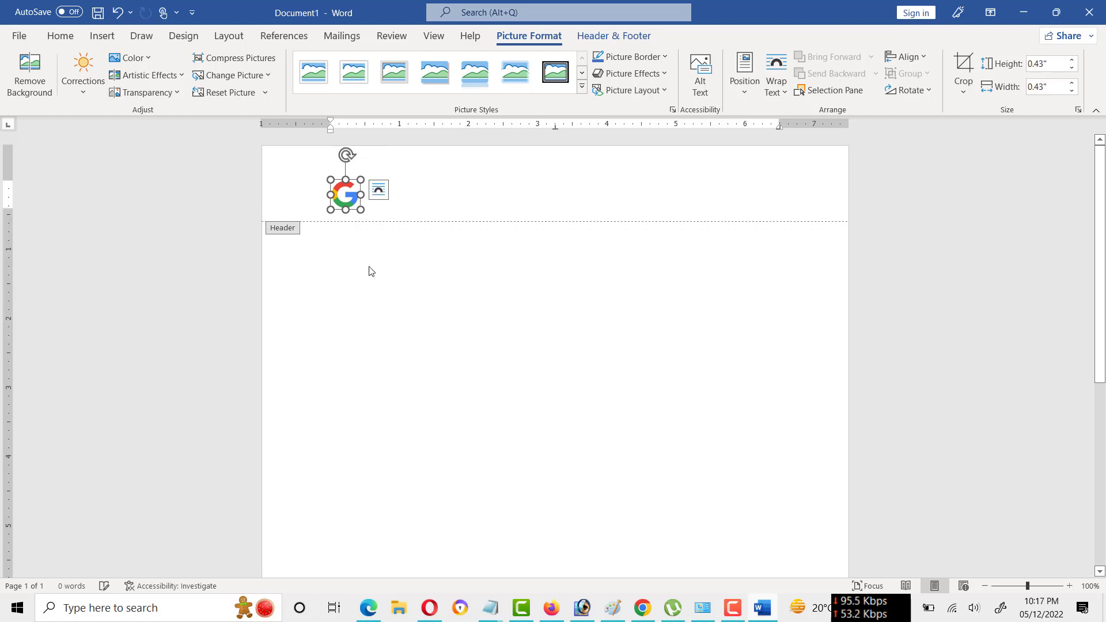
Add the text "Company Name" beside the header logo and change it to all capitals.
{"action": "left_click", "coordinate": [440, 196]}
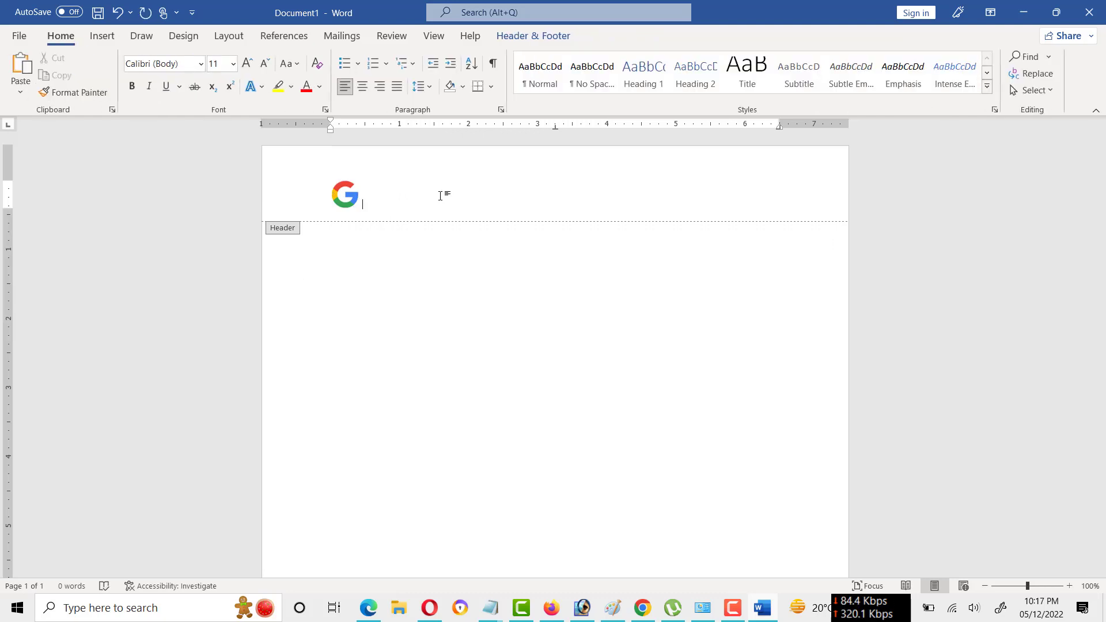
{"action": "type", "text": "Compa"}
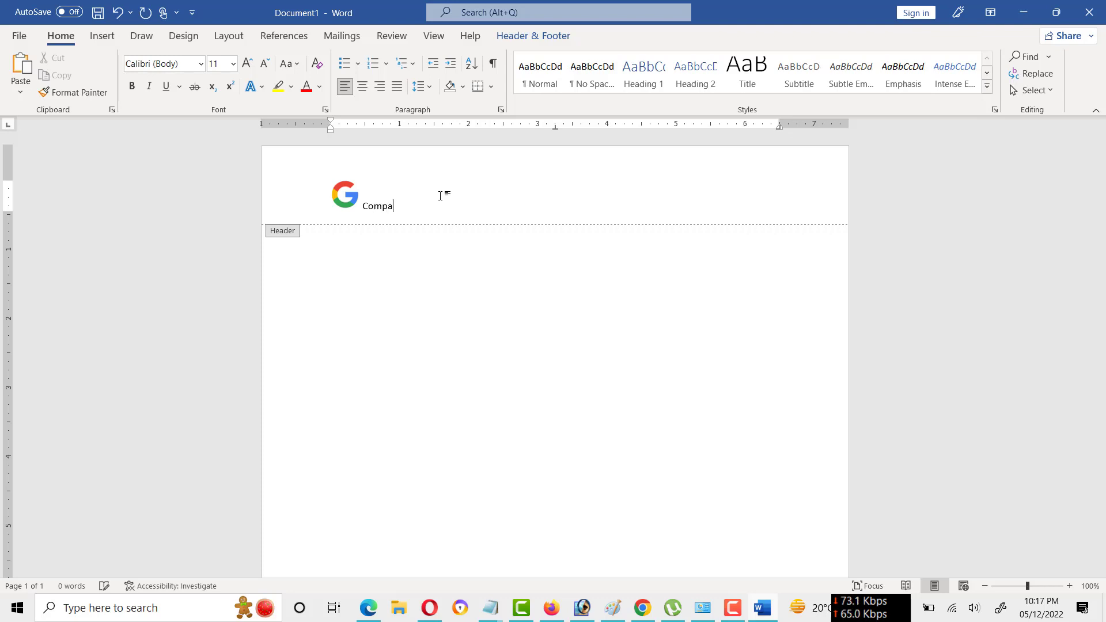
{"action": "type", "text": "ny Name"}
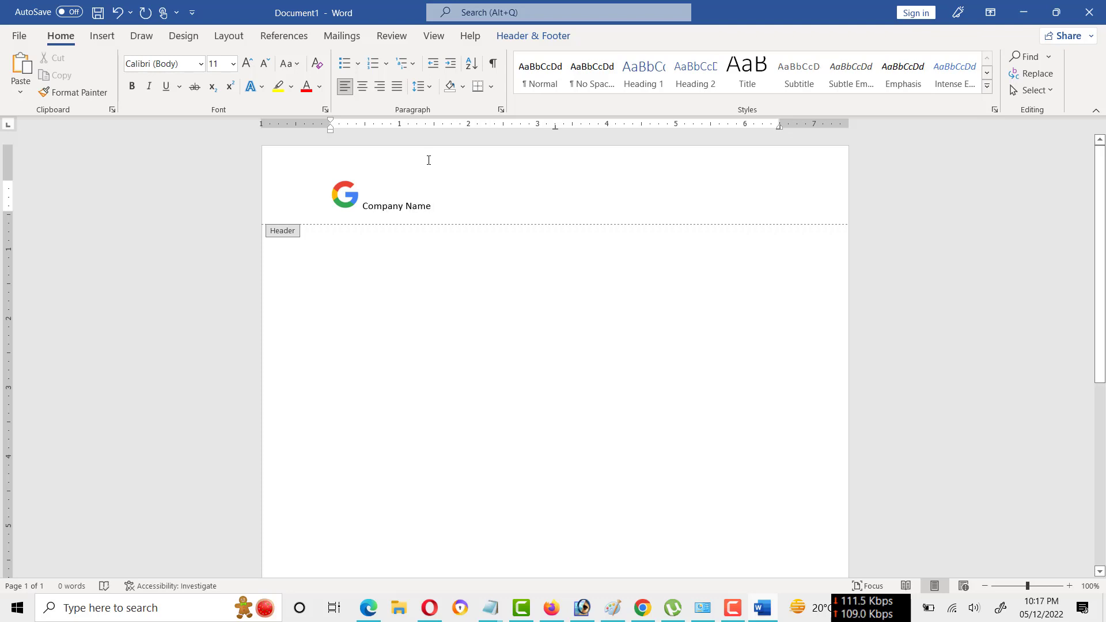
{"action": "left_click_drag", "start_coordinate": [440, 197], "coordinate": [382, 201]}
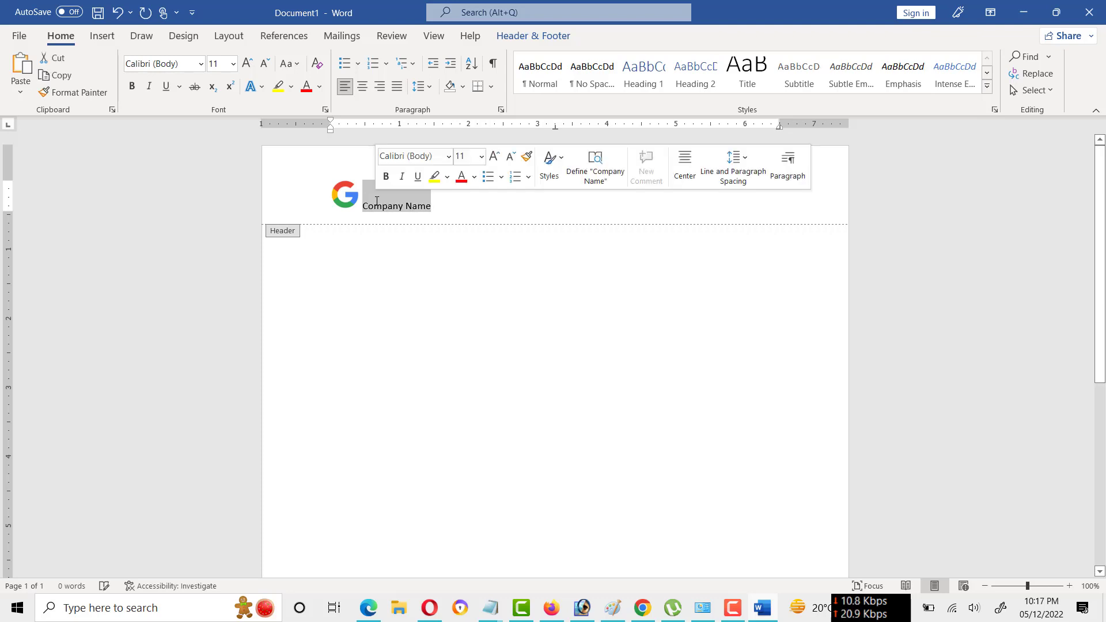
{"action": "key", "text": "shift+F3"}
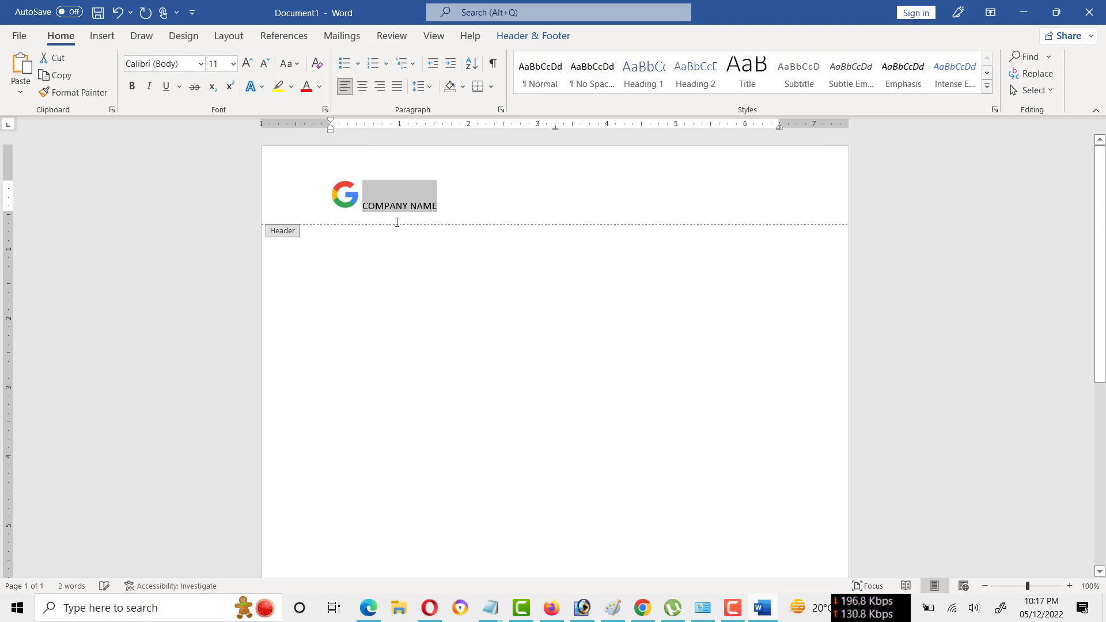
Format the header's company name in dark green, bold, at 20 pt, and return to the document body.
{"action": "left_click", "coordinate": [321, 87]}
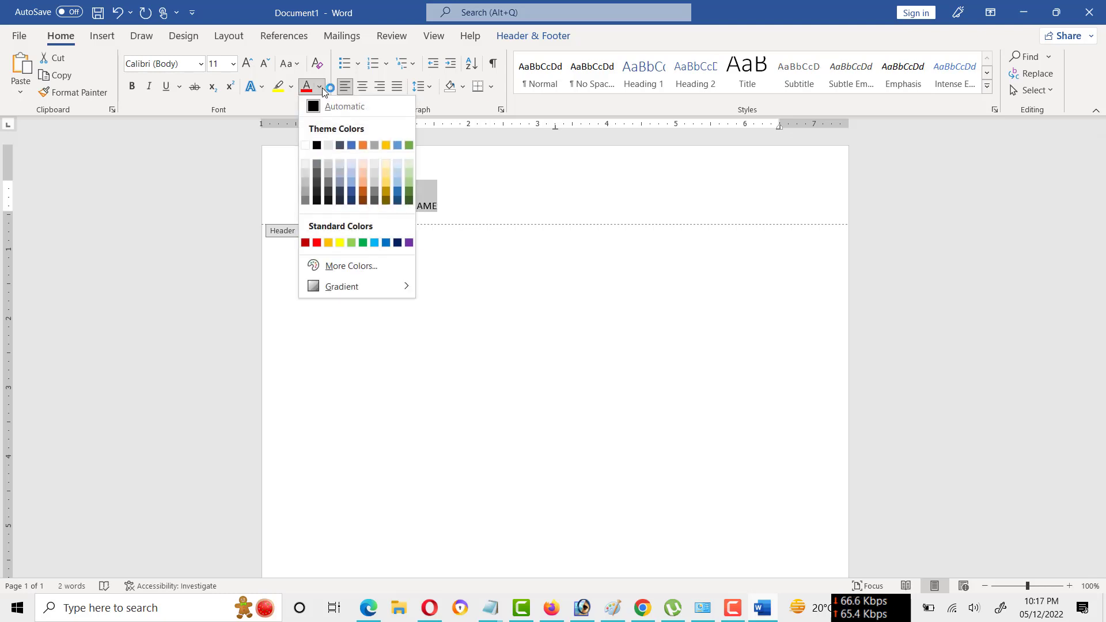
{"action": "left_click", "coordinate": [409, 192]}
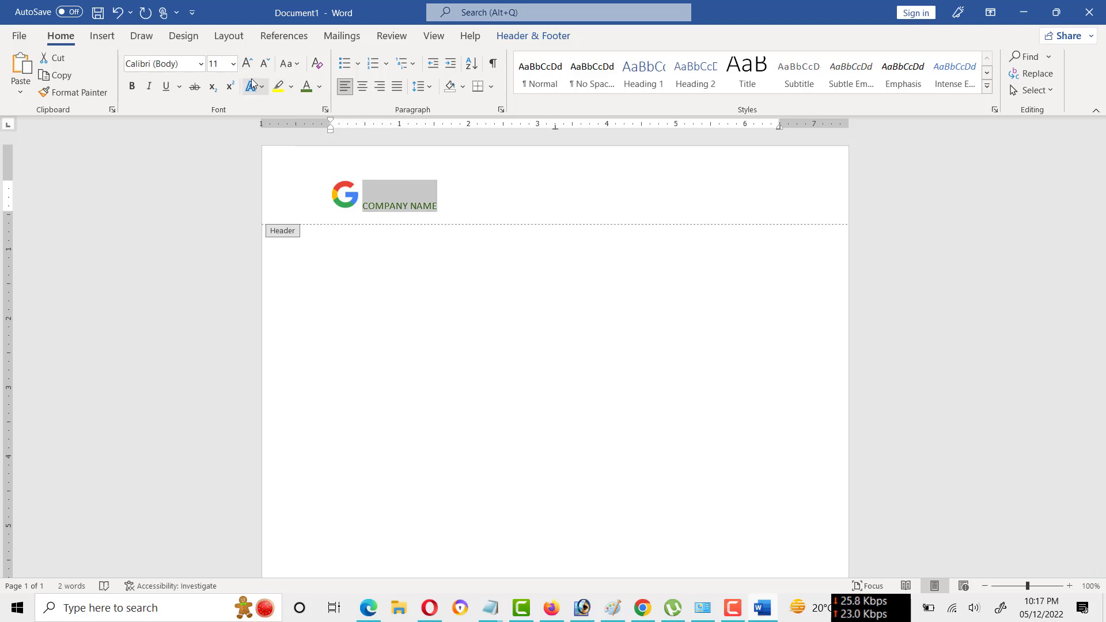
{"action": "left_click", "coordinate": [132, 87]}
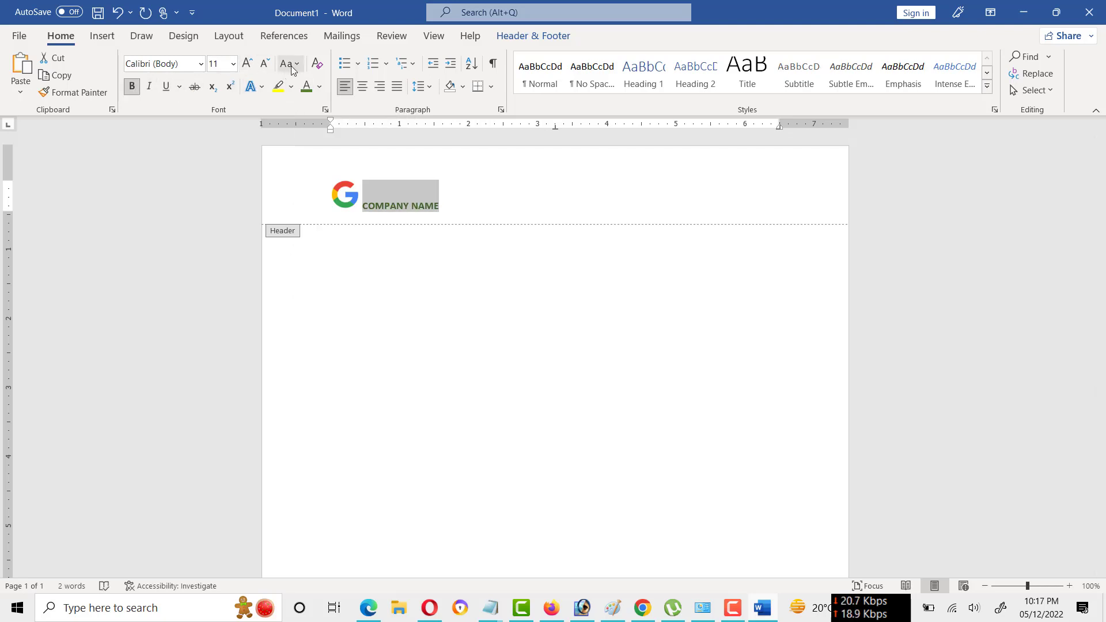
{"action": "left_click", "coordinate": [249, 66]}
{"action": "left_click", "coordinate": [249, 66]}
{"action": "left_click", "coordinate": [248, 66]}
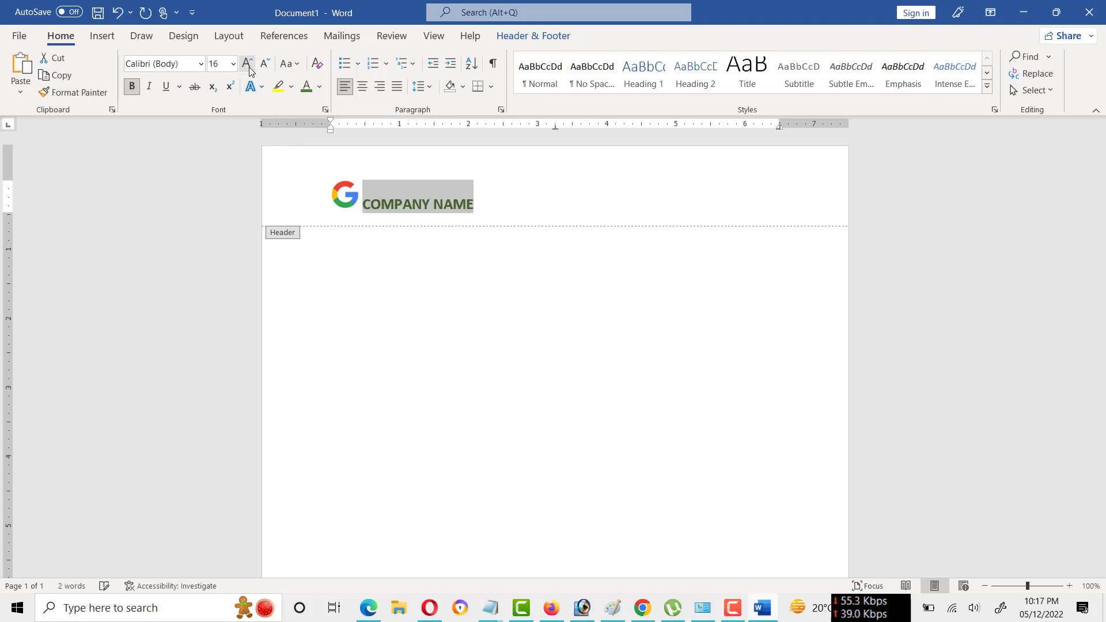
{"action": "left_click", "coordinate": [249, 66]}
{"action": "left_click", "coordinate": [248, 66]}
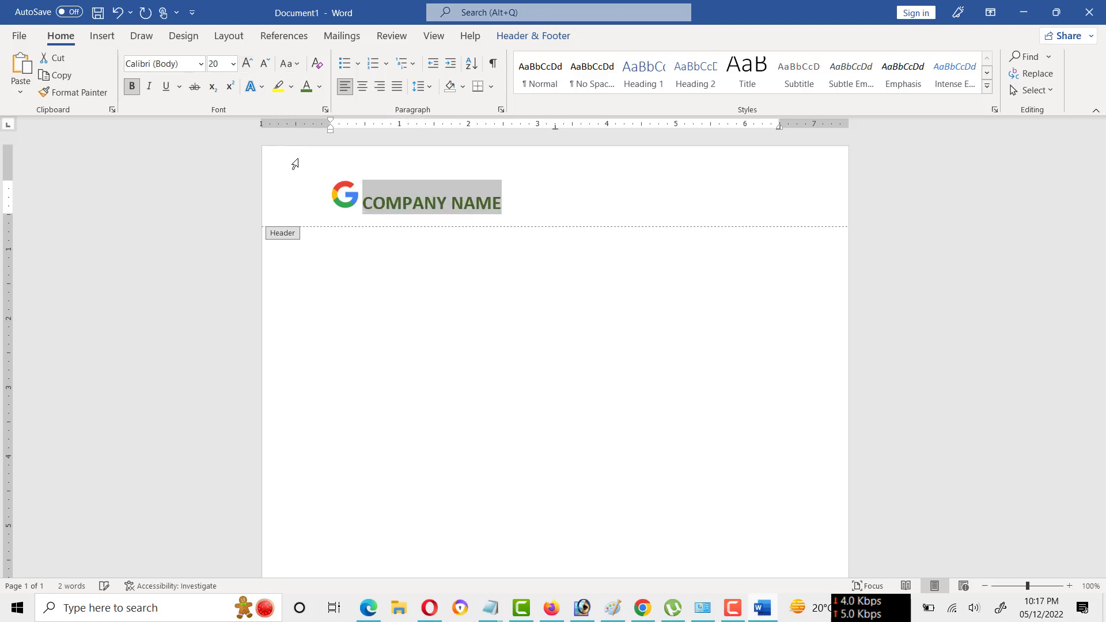
{"action": "left_click", "coordinate": [524, 198]}
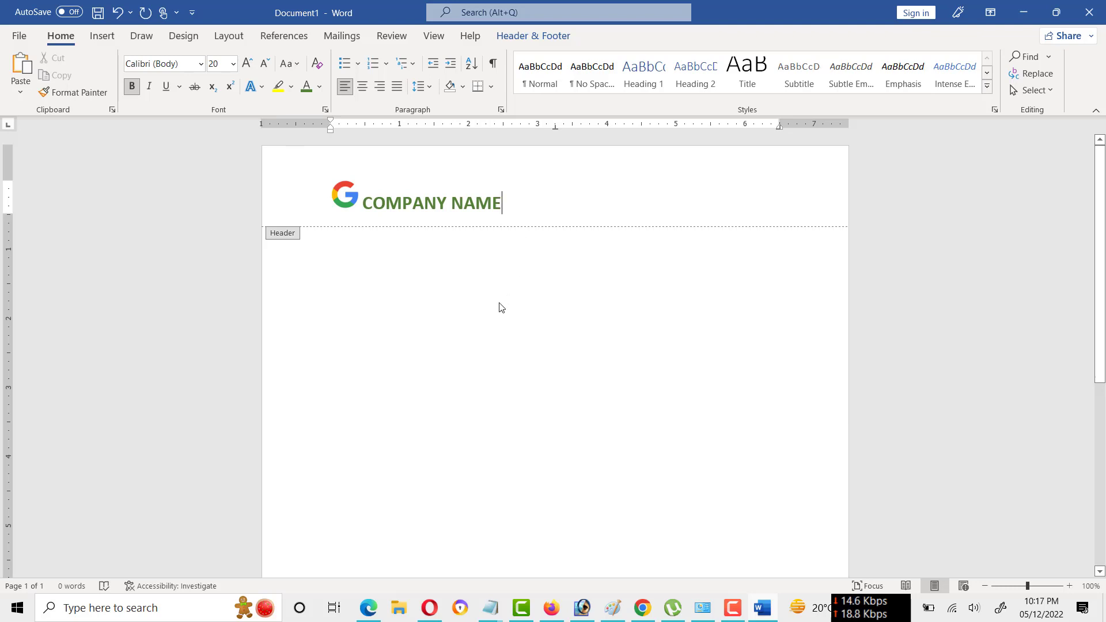
{"action": "double_click", "coordinate": [413, 297]}
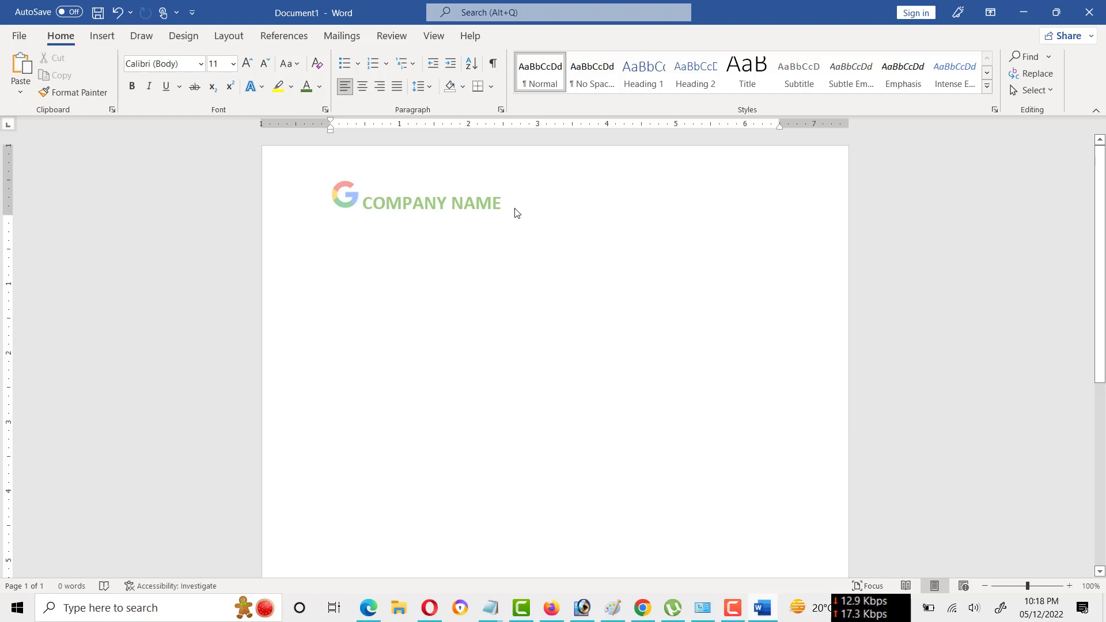
Insert the Huawei logo picture "download" from the Desktop after the header's company name and shrink it to about 0.68" high by 1.21" wide.
{"action": "double_click", "coordinate": [496, 205]}
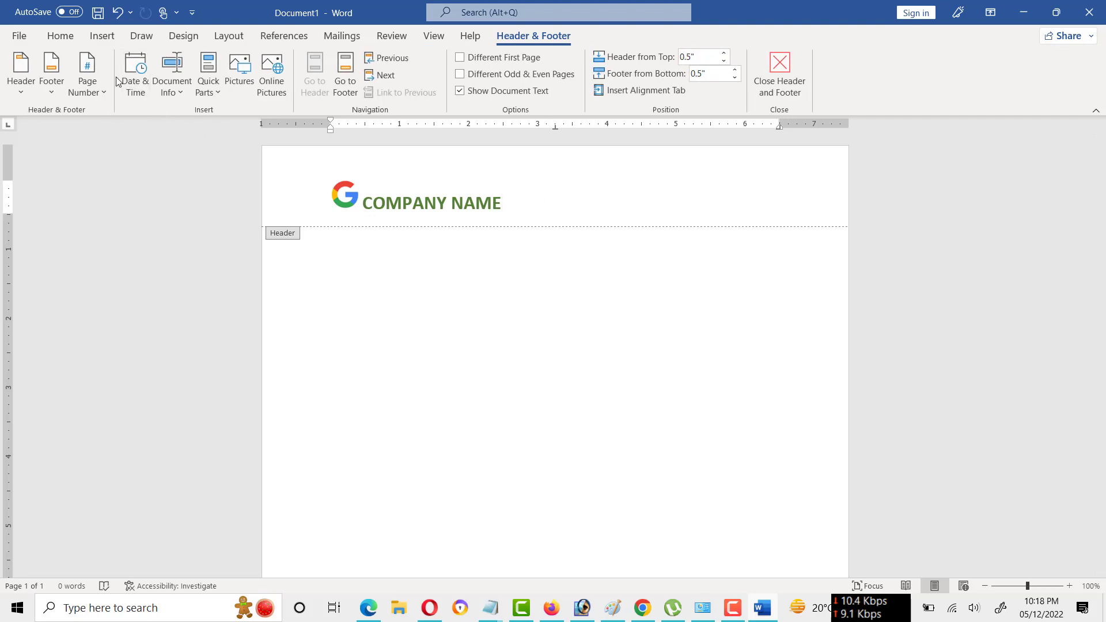
{"action": "left_click", "coordinate": [102, 36]}
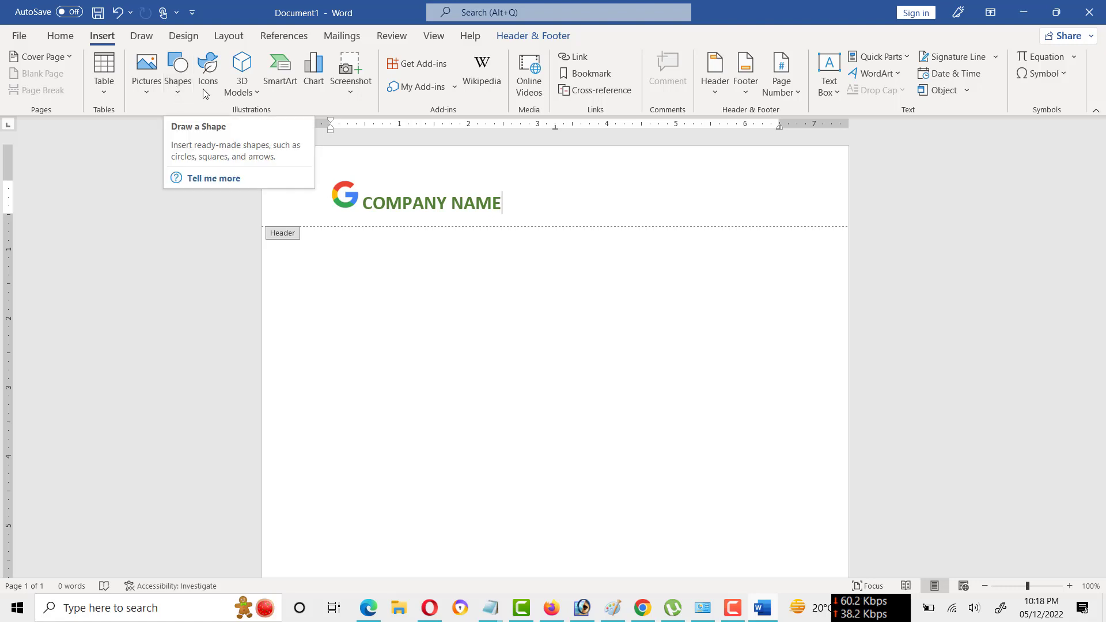
{"action": "left_click", "coordinate": [141, 92]}
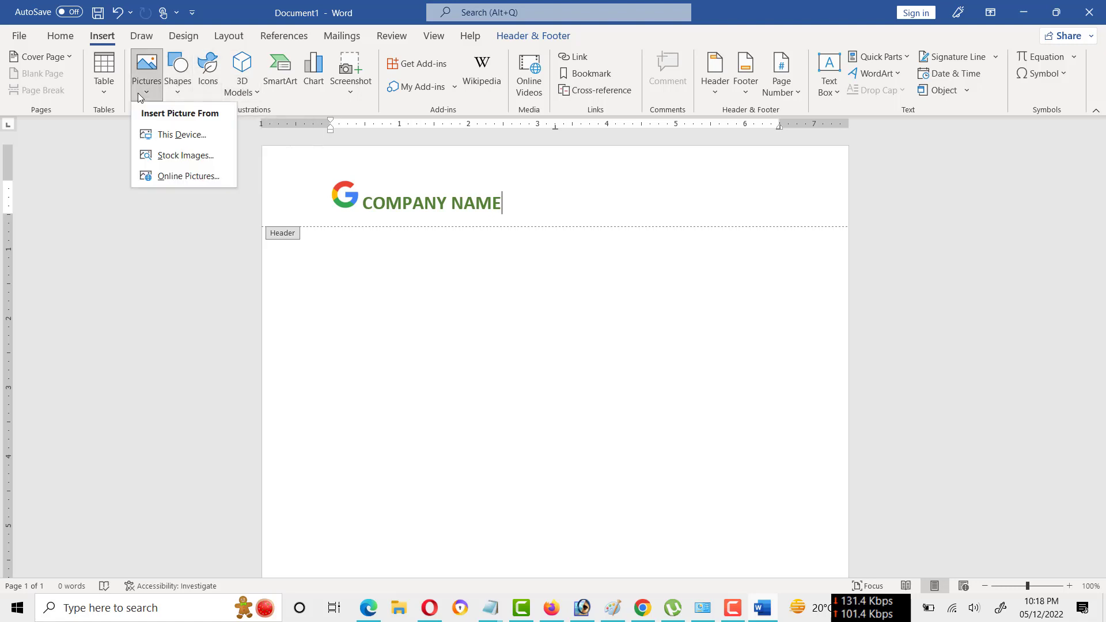
{"action": "left_click", "coordinate": [183, 136]}
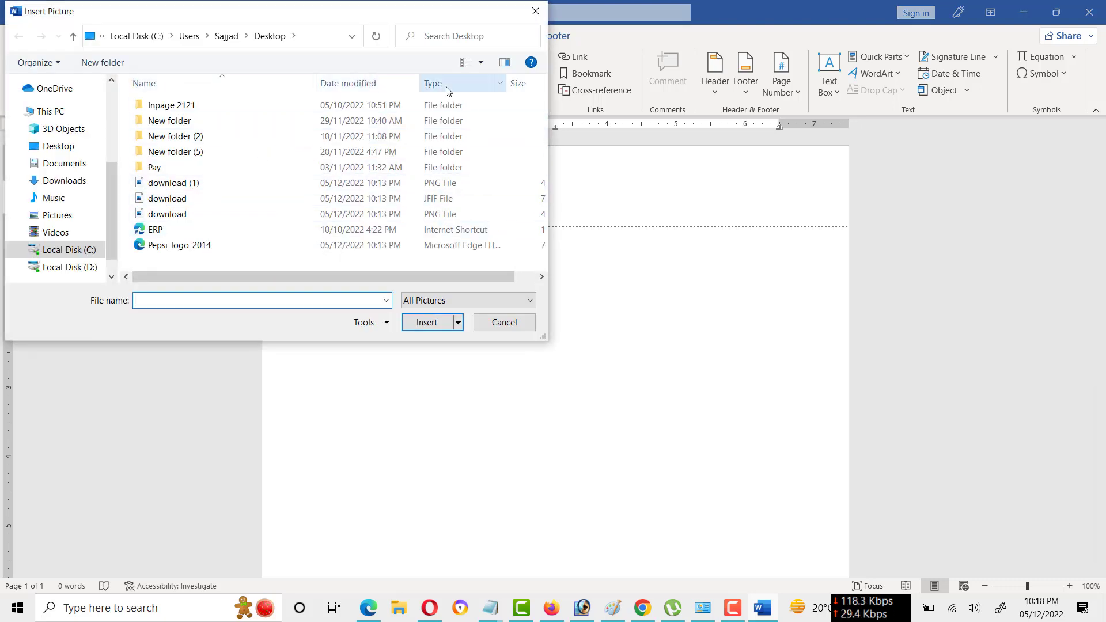
{"action": "left_click", "coordinate": [465, 63]}
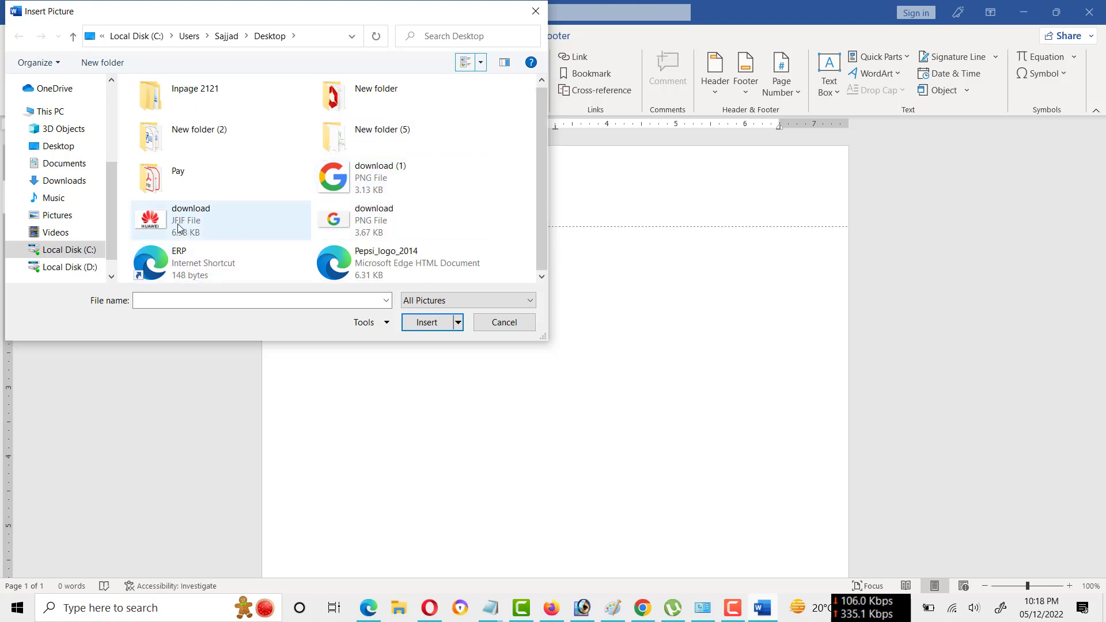
{"action": "left_click", "coordinate": [164, 222]}
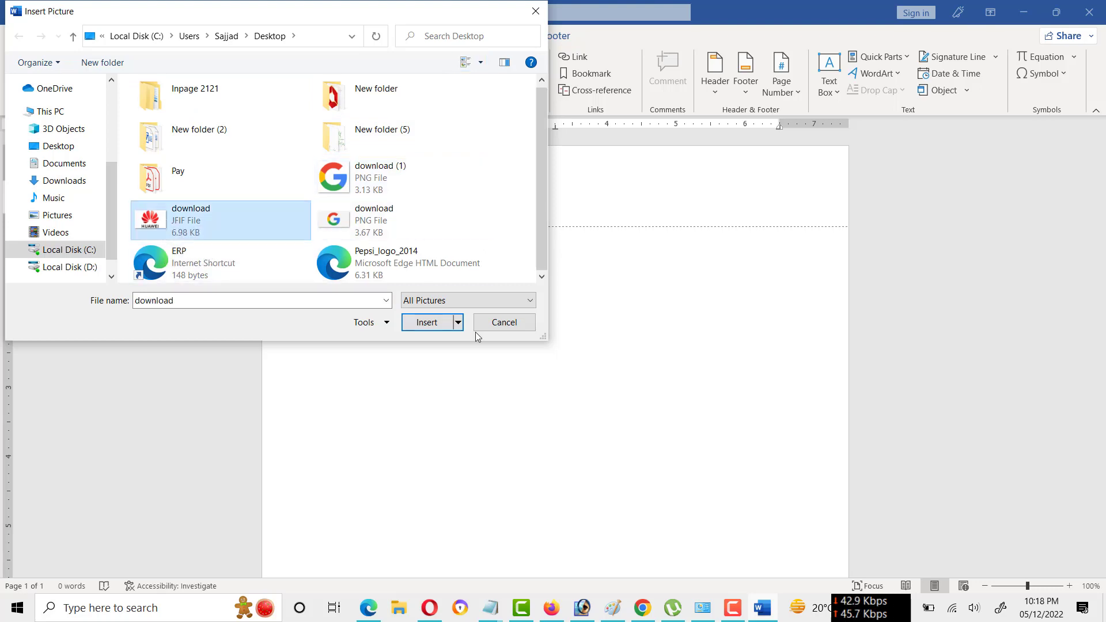
{"action": "left_click", "coordinate": [428, 323]}
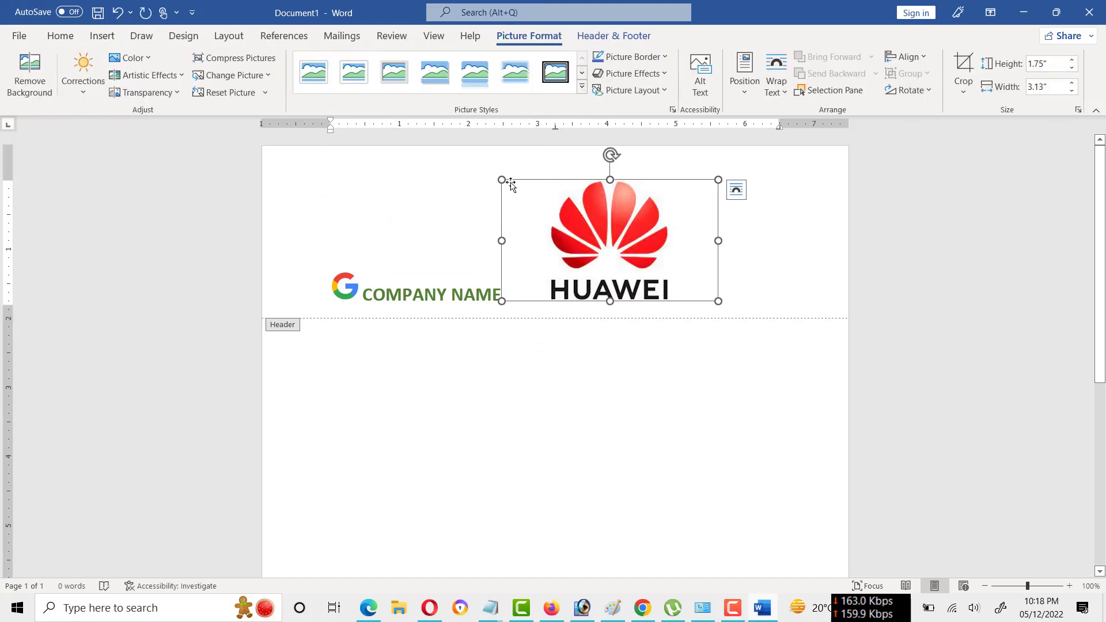
{"action": "left_click_drag", "start_coordinate": [502, 179], "coordinate": [622, 247]}
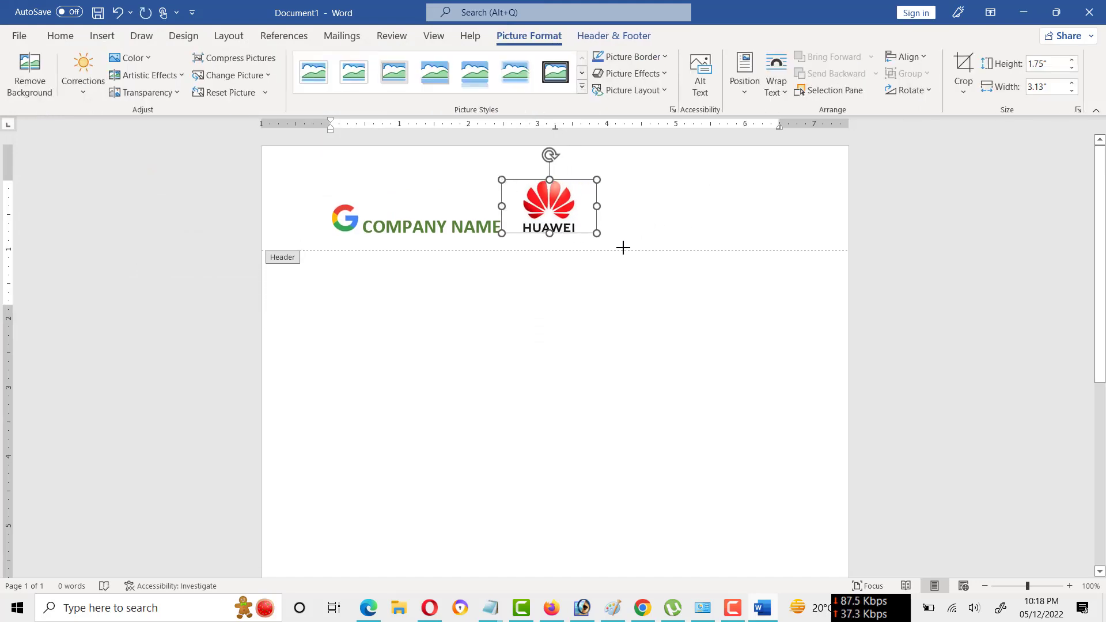
{"action": "left_click_drag", "start_coordinate": [501, 179], "coordinate": [546, 200]}
{"action": "left_click_drag", "start_coordinate": [546, 201], "coordinate": [628, 199]}
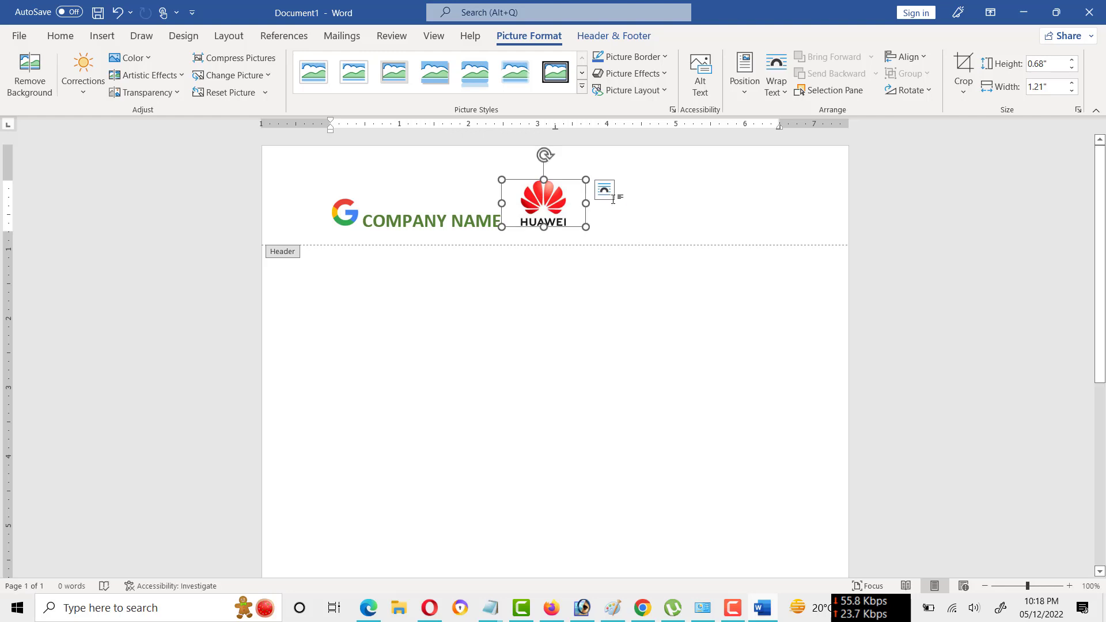
Set the Huawei logo's text wrapping to In Front of Text, move it to the header's far right end, and return to the document body.
{"action": "right_click", "coordinate": [534, 200]}
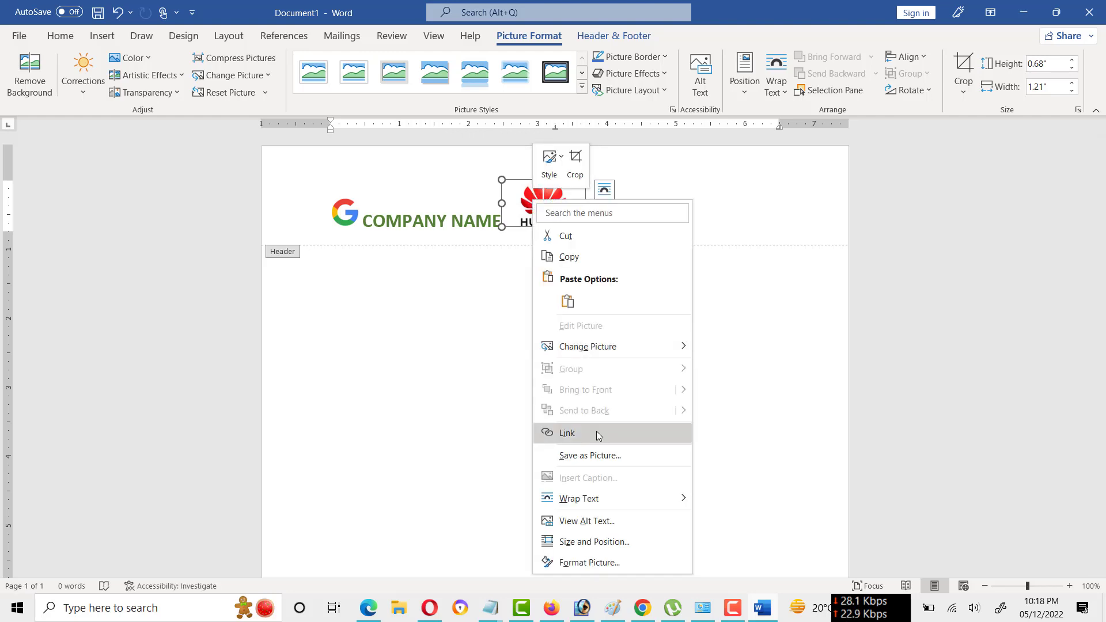
{"action": "mouse_move", "coordinate": [599, 505]}
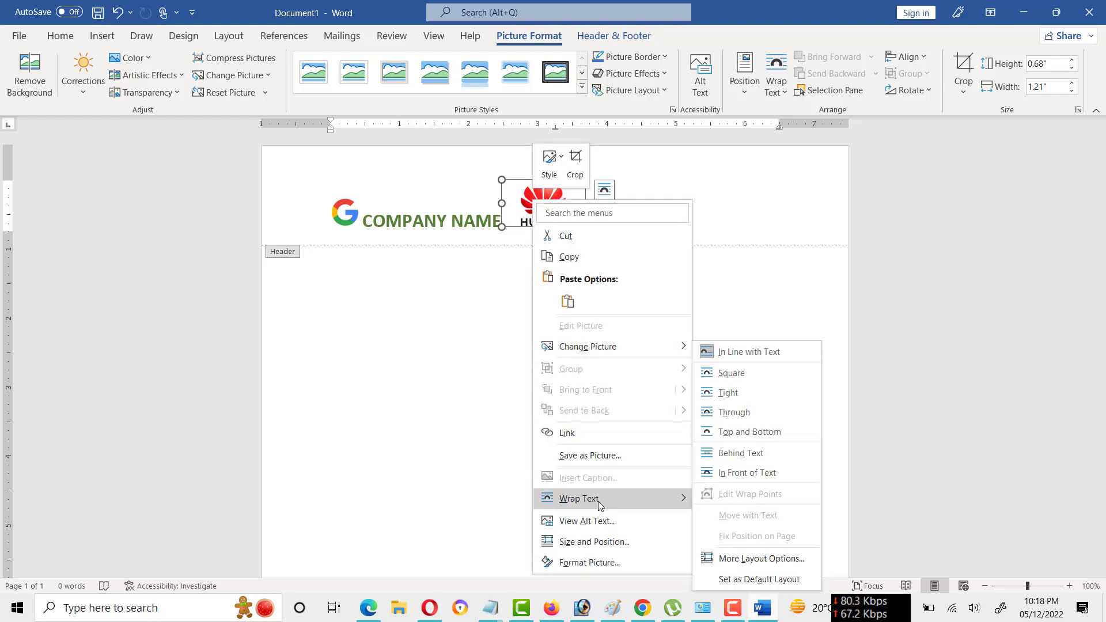
{"action": "left_click", "coordinate": [740, 481]}
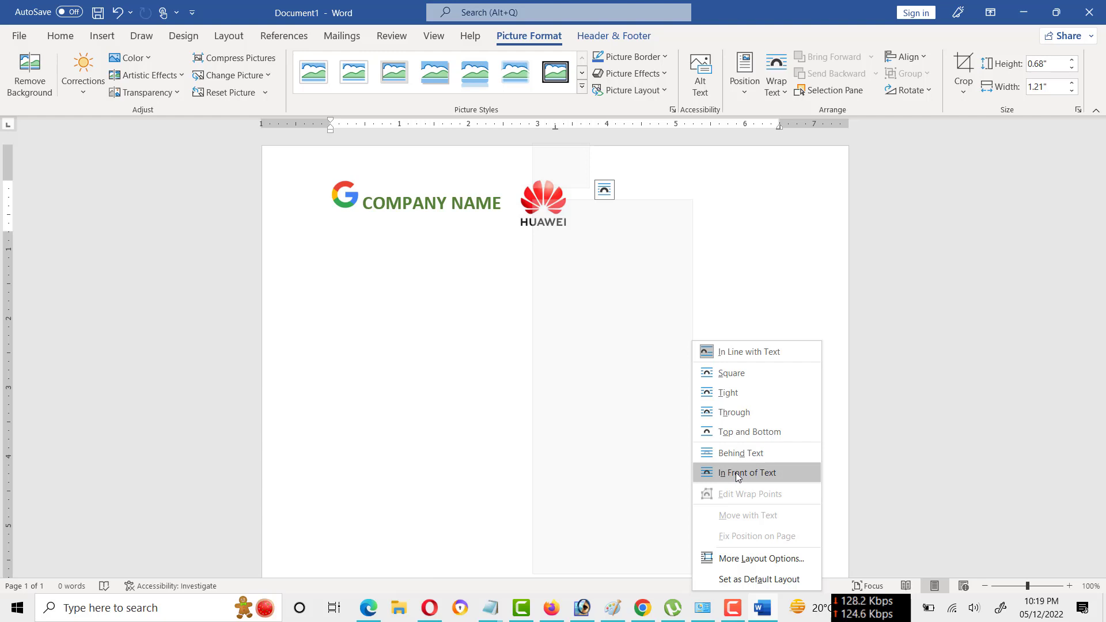
{"action": "left_click", "coordinate": [738, 473]}
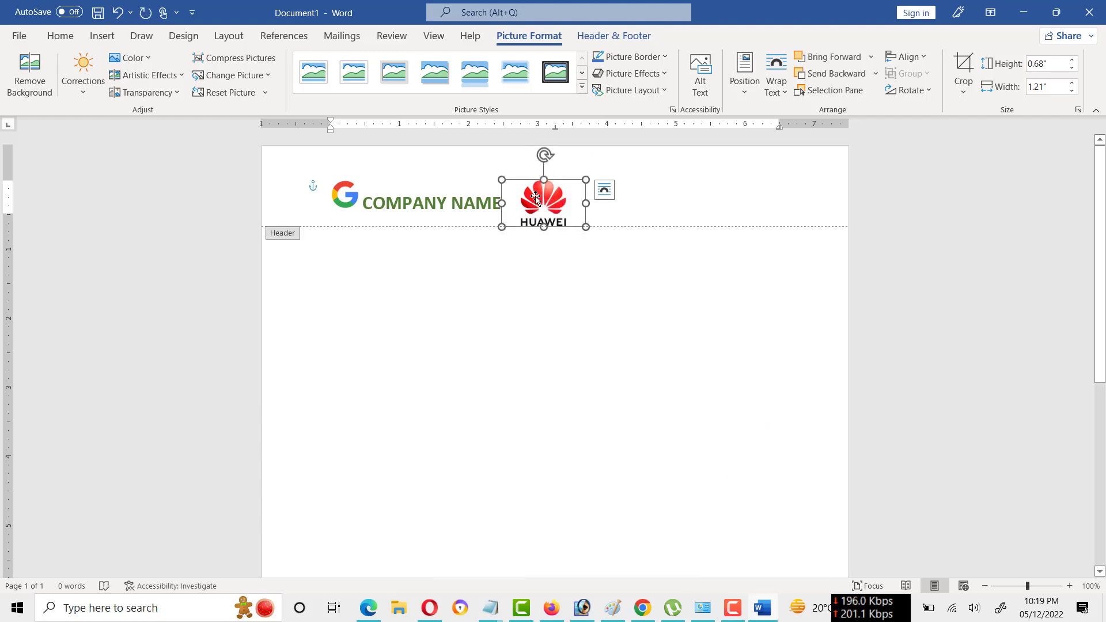
{"action": "left_click_drag", "start_coordinate": [535, 197], "coordinate": [639, 181]}
{"action": "left_click_drag", "start_coordinate": [713, 181], "coordinate": [785, 179]}
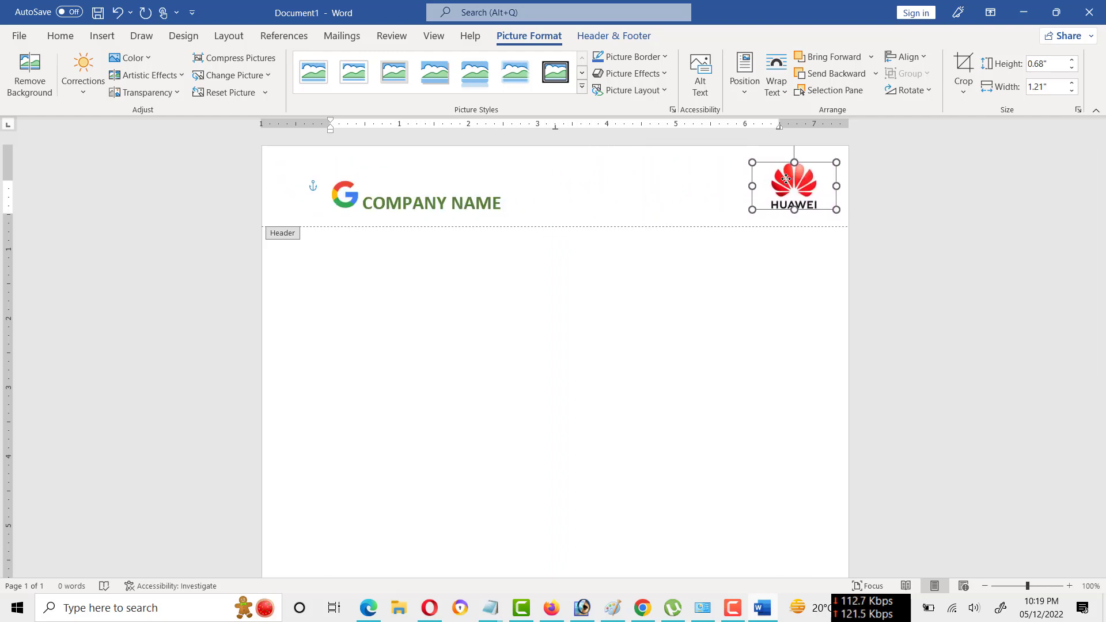
{"action": "double_click", "coordinate": [771, 273]}
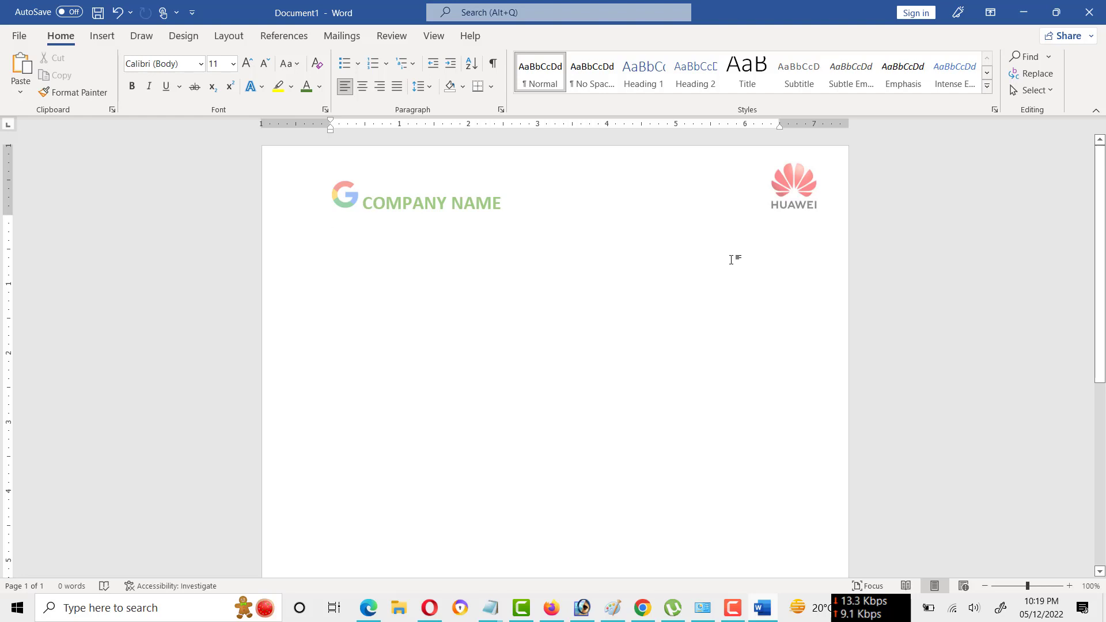
Insert the "Pepsi_logo_2014" picture from the Desktop into the page footer, shrink it to about 0.6" by 0.44", and return to the document body.
{"action": "scroll", "coordinate": [418, 288], "scroll_direction": "down", "scroll_amount": 10}
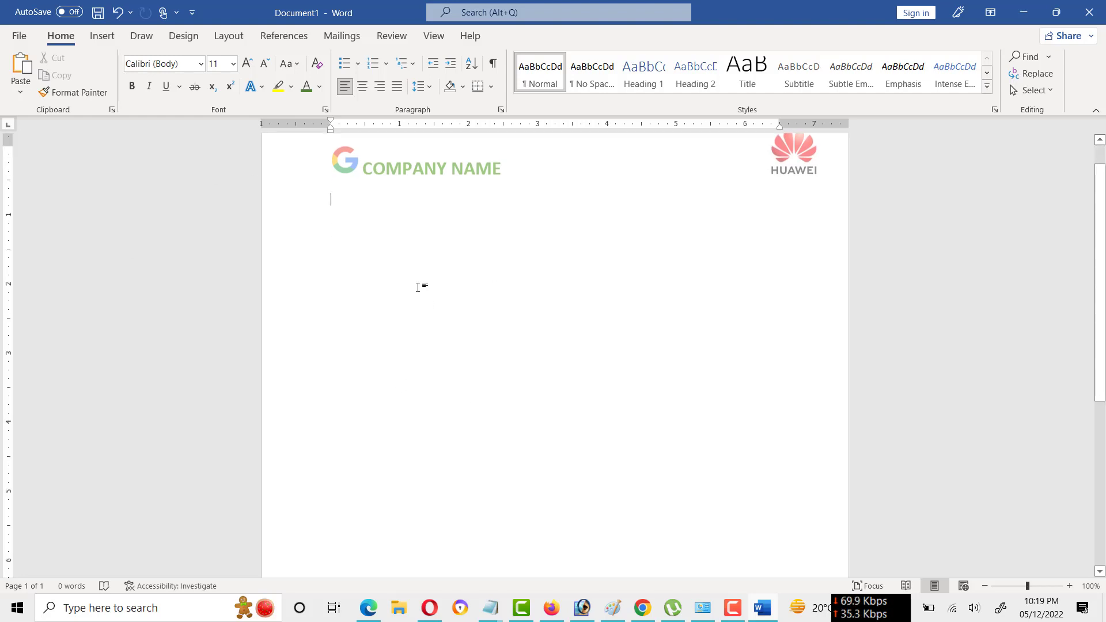
{"action": "double_click", "coordinate": [399, 544]}
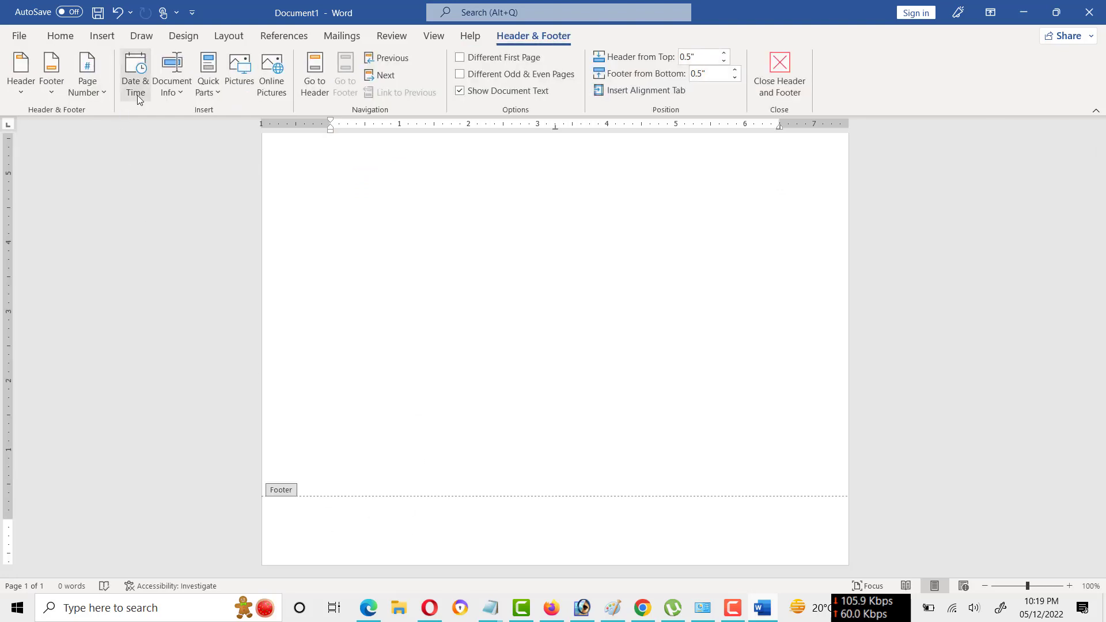
{"action": "left_click", "coordinate": [94, 37]}
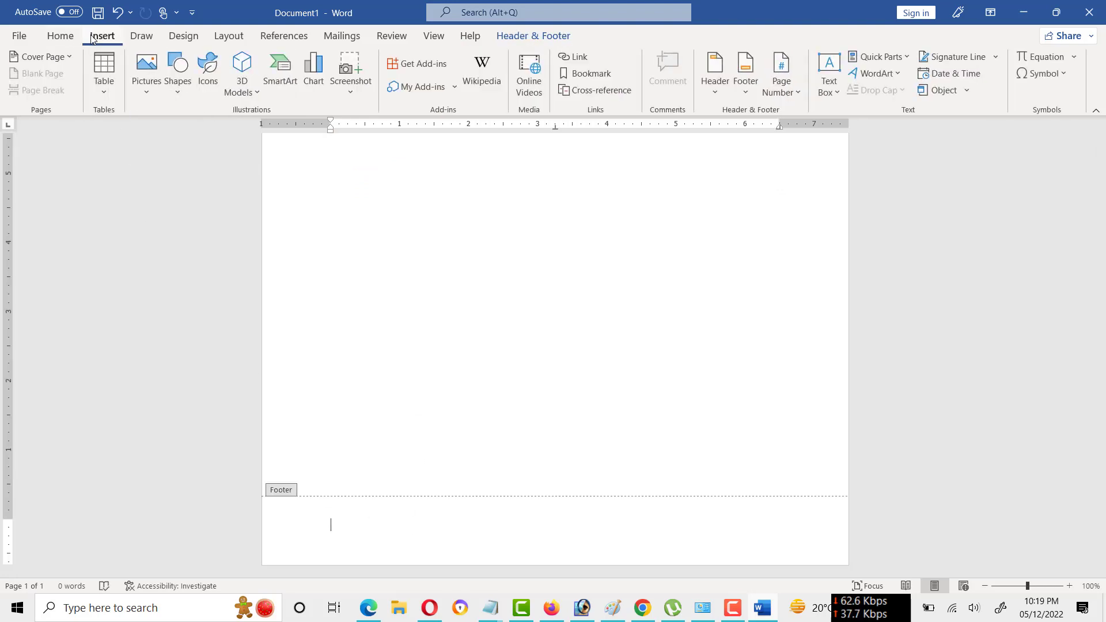
{"action": "left_click", "coordinate": [150, 88]}
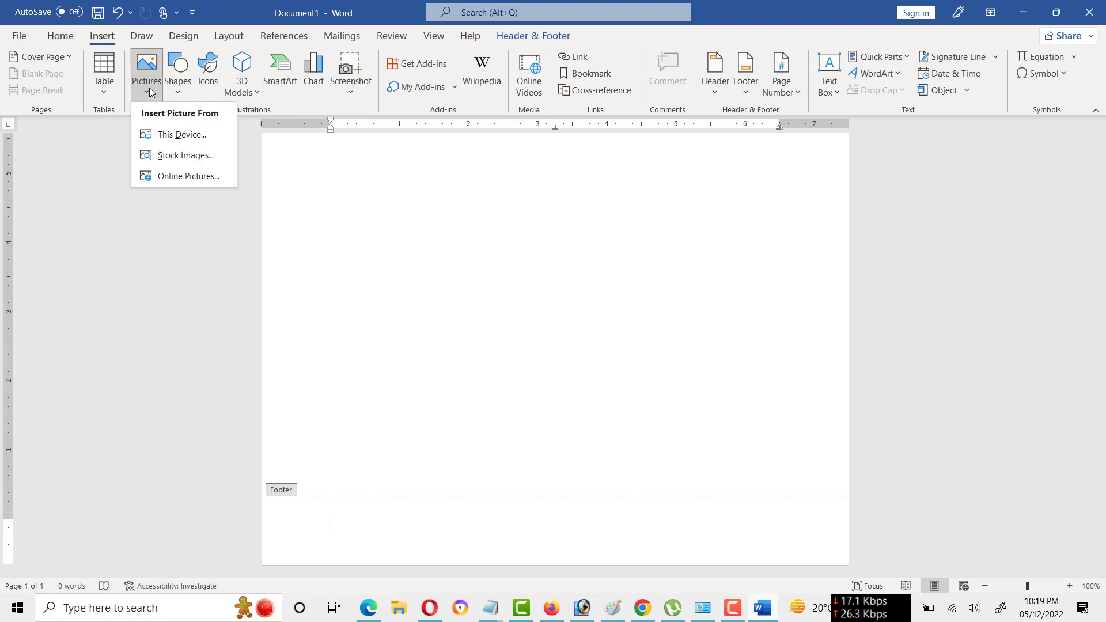
{"action": "left_click", "coordinate": [180, 135]}
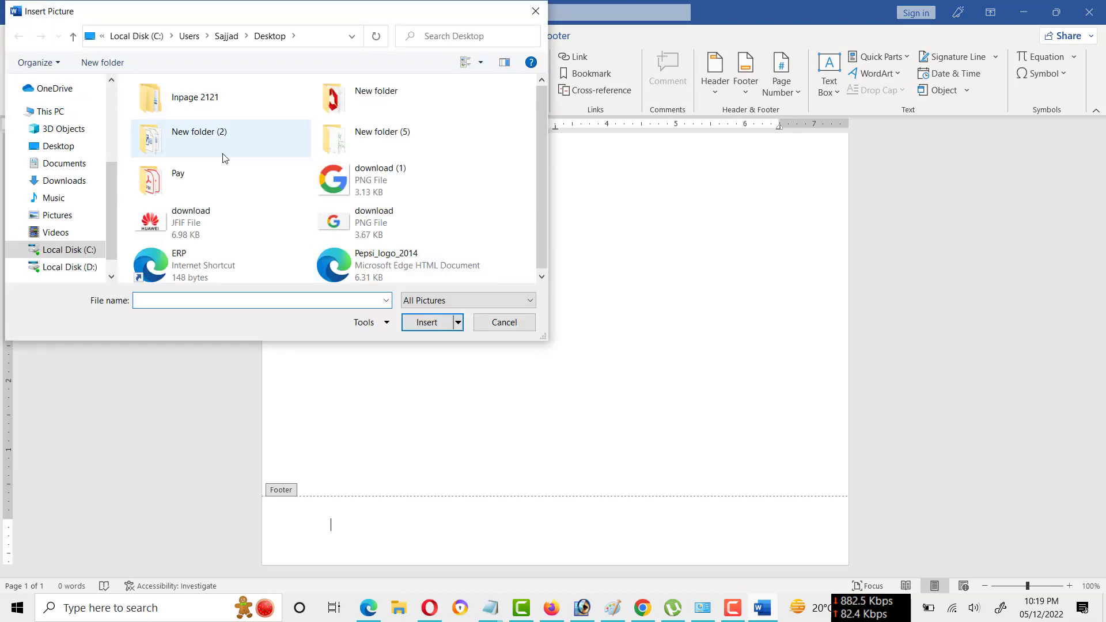
{"action": "left_click", "coordinate": [335, 272]}
{"action": "left_click", "coordinate": [424, 326]}
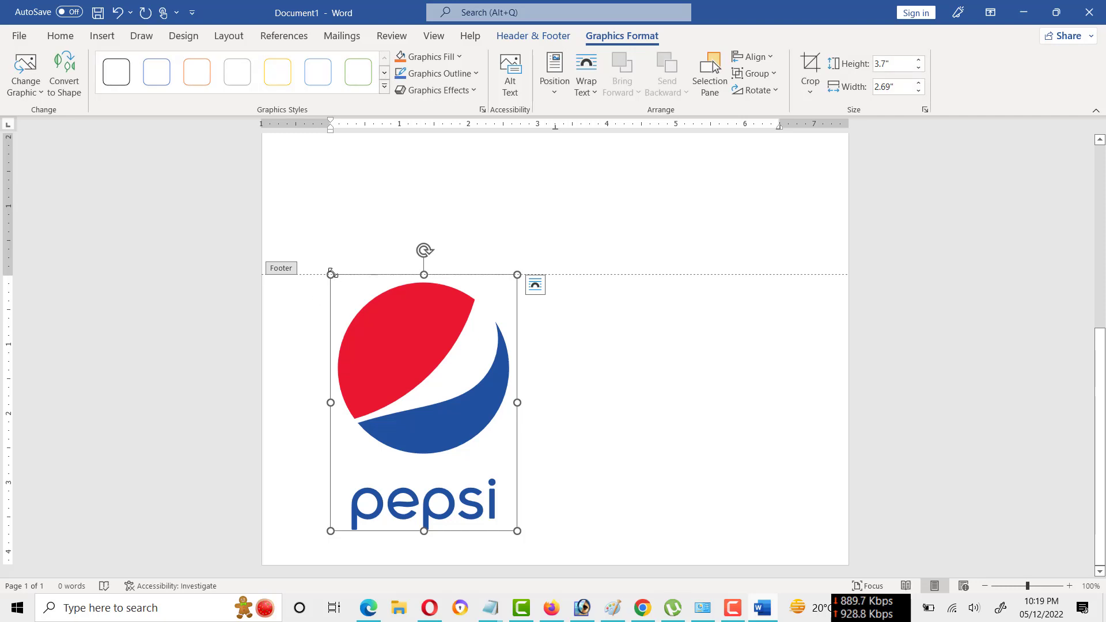
{"action": "left_click_drag", "start_coordinate": [331, 273], "coordinate": [350, 473]}
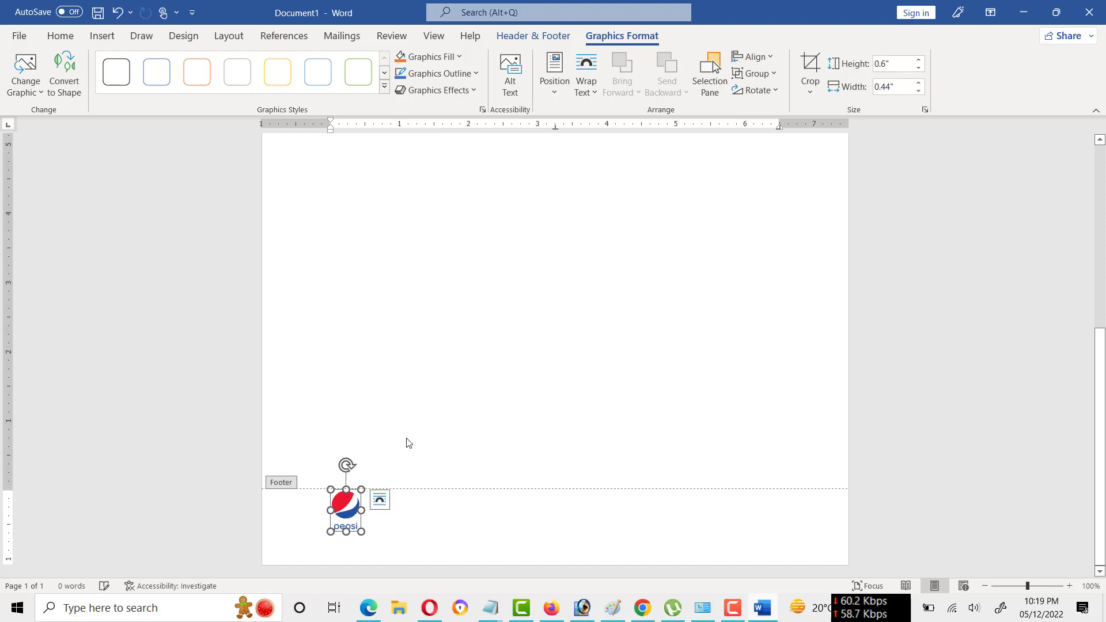
{"action": "double_click", "coordinate": [425, 420]}
{"action": "scroll", "coordinate": [425, 415], "scroll_direction": "down", "scroll_amount": 5}
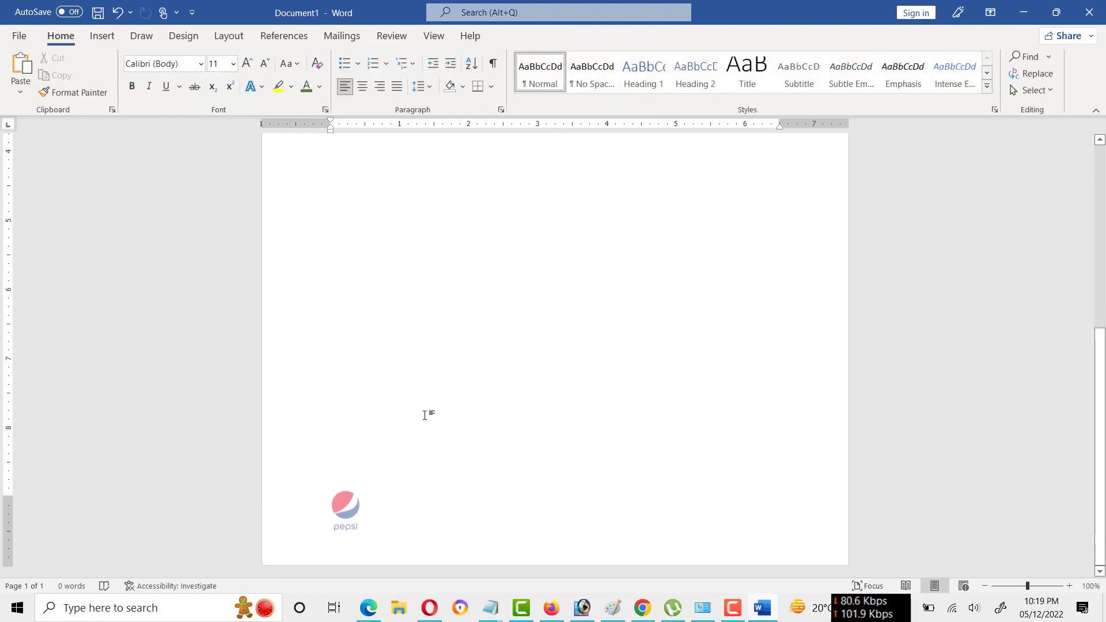
Add the text "Address of our company" beside the logo in the footer.
{"action": "double_click", "coordinate": [342, 504]}
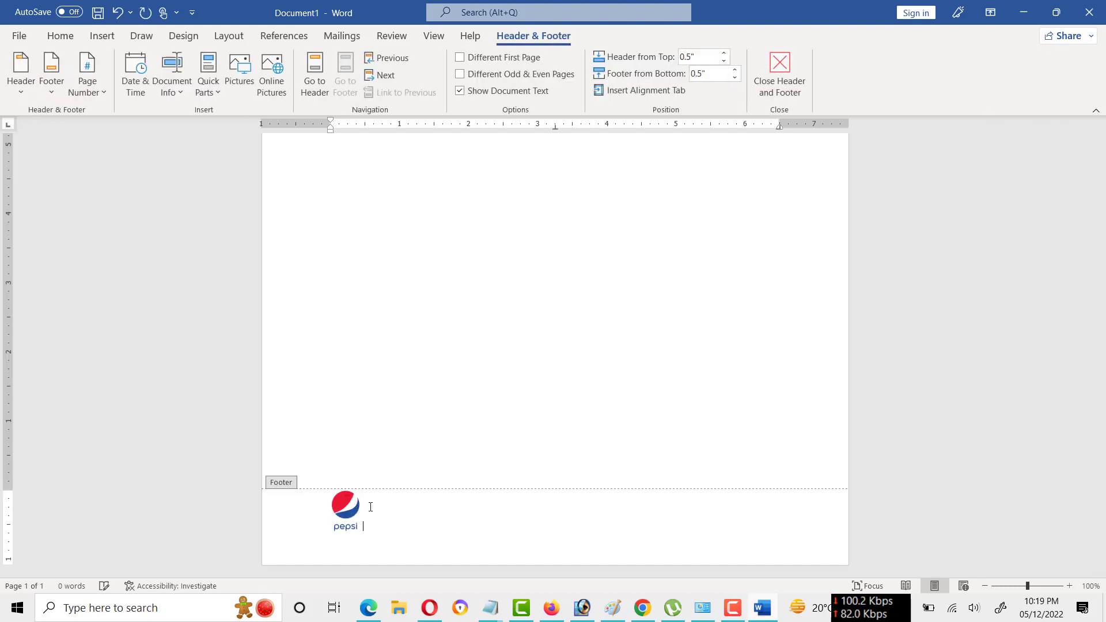
{"action": "type", "text": "Add"}
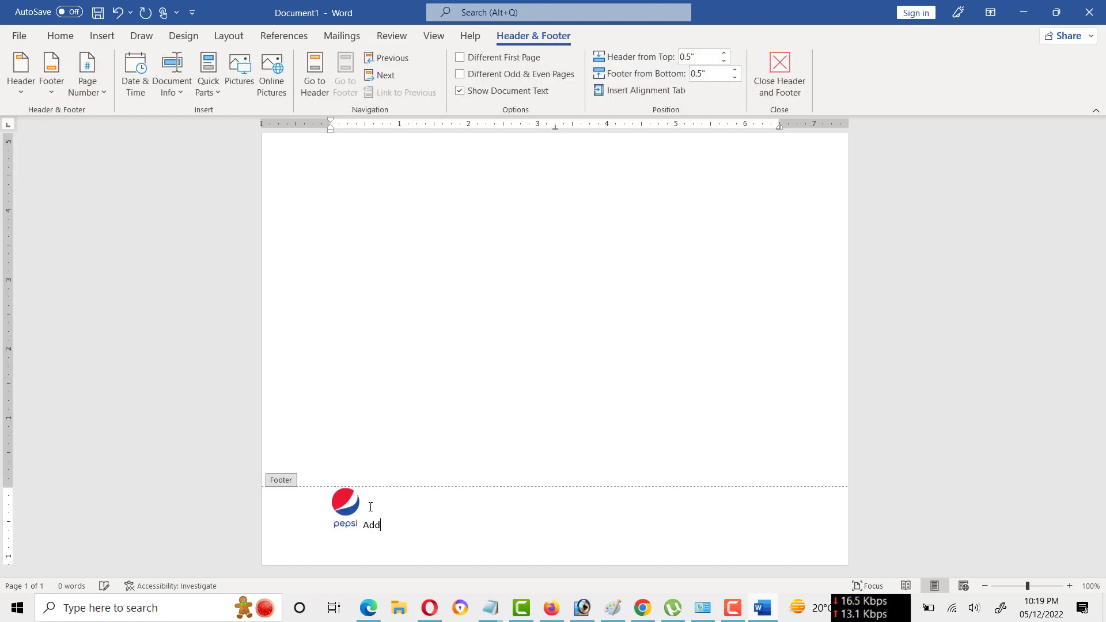
{"action": "type", "text": "ress of our comp"}
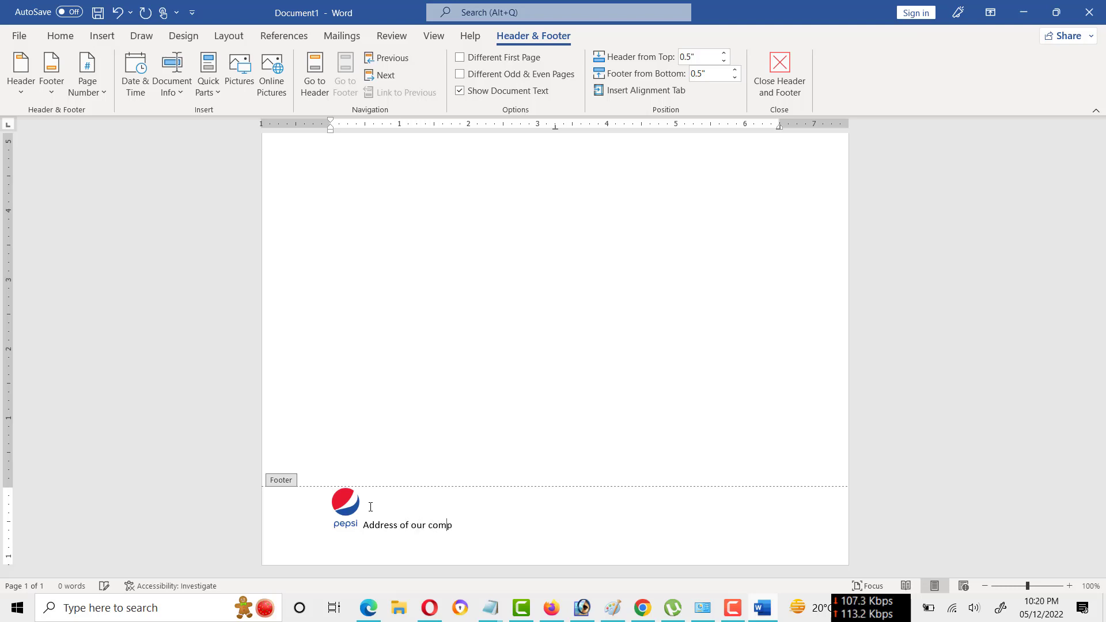
{"action": "type", "text": "any"}
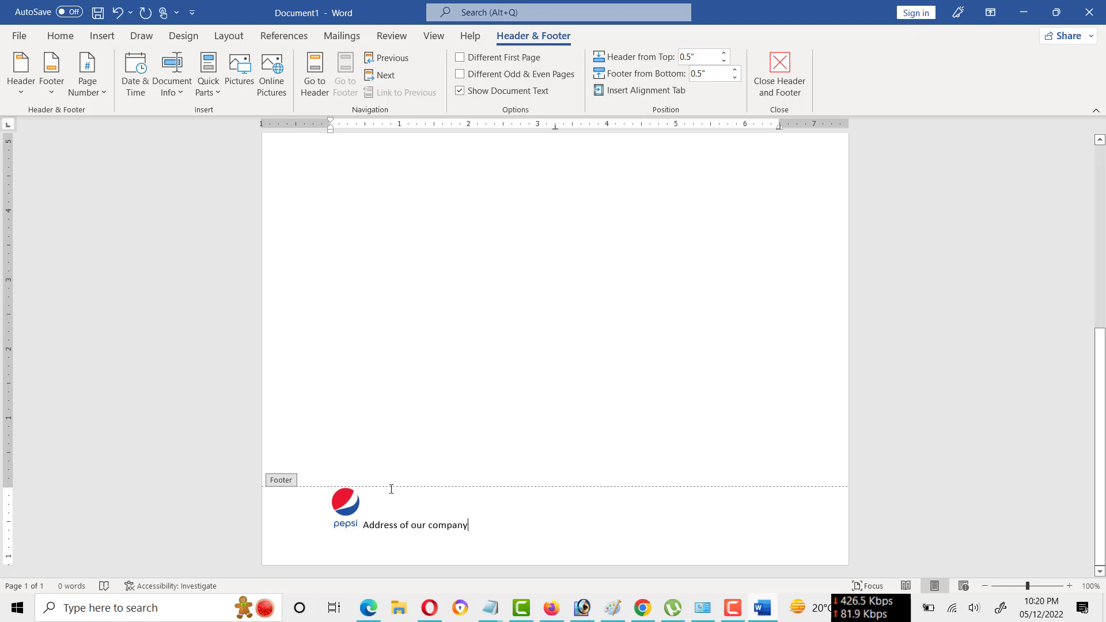
Replace the Pepsi logo in the footer with the Google logo picture "download (1)" from the Desktop, placed before the address text.
{"action": "left_click", "coordinate": [345, 503]}
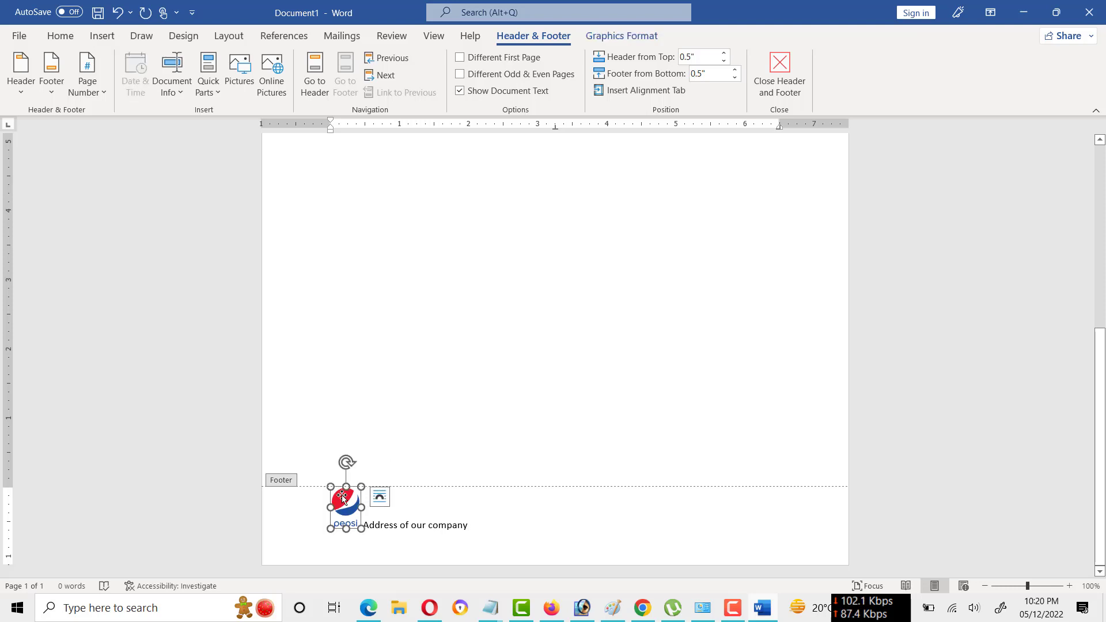
{"action": "key", "text": "Delete"}
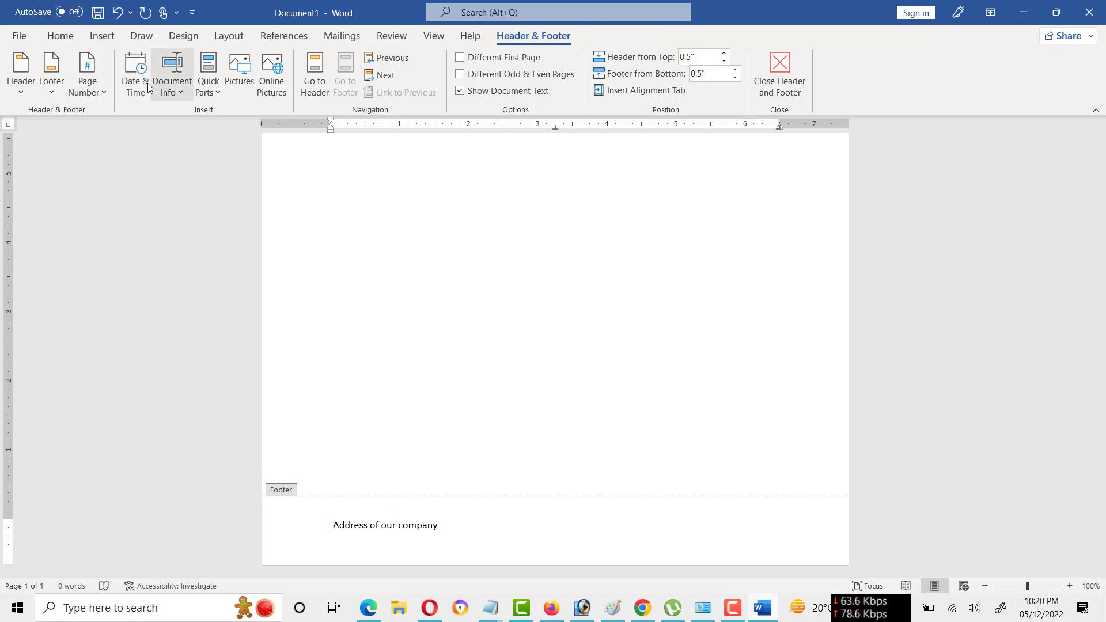
{"action": "left_click", "coordinate": [89, 36]}
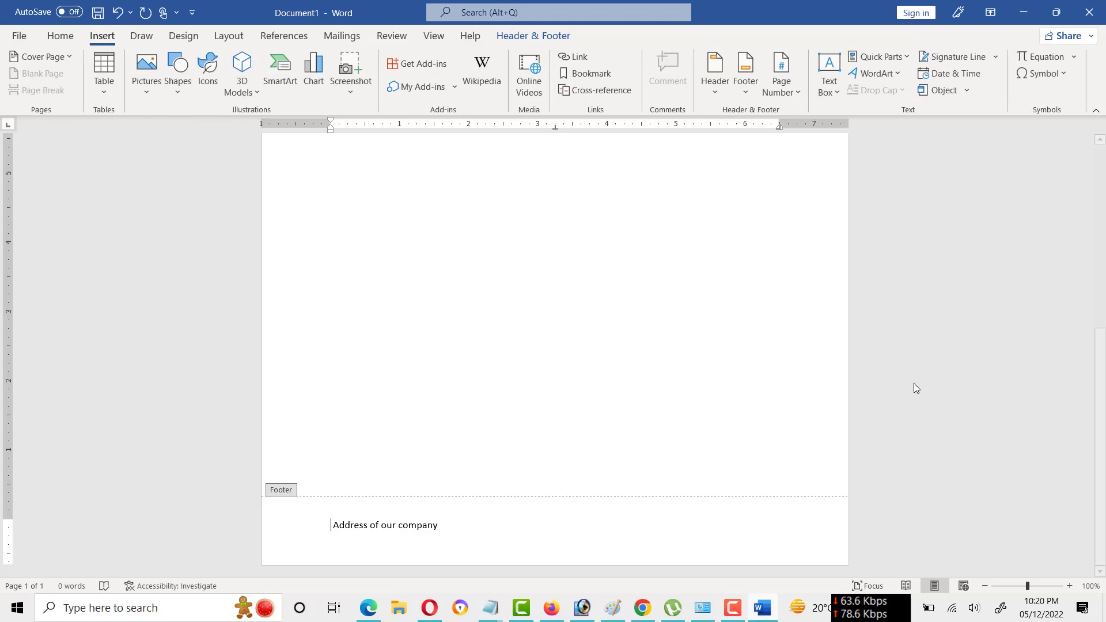
{"action": "left_click", "coordinate": [148, 94]}
{"action": "left_click", "coordinate": [156, 132]}
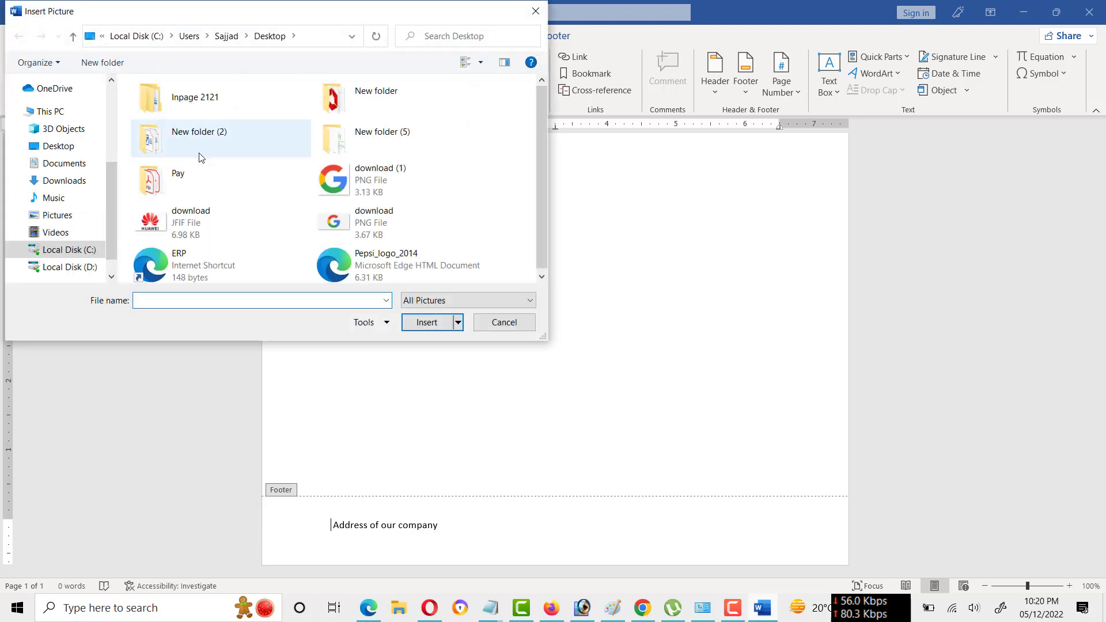
{"action": "left_click", "coordinate": [340, 174]}
{"action": "double_click", "coordinate": [340, 174]}
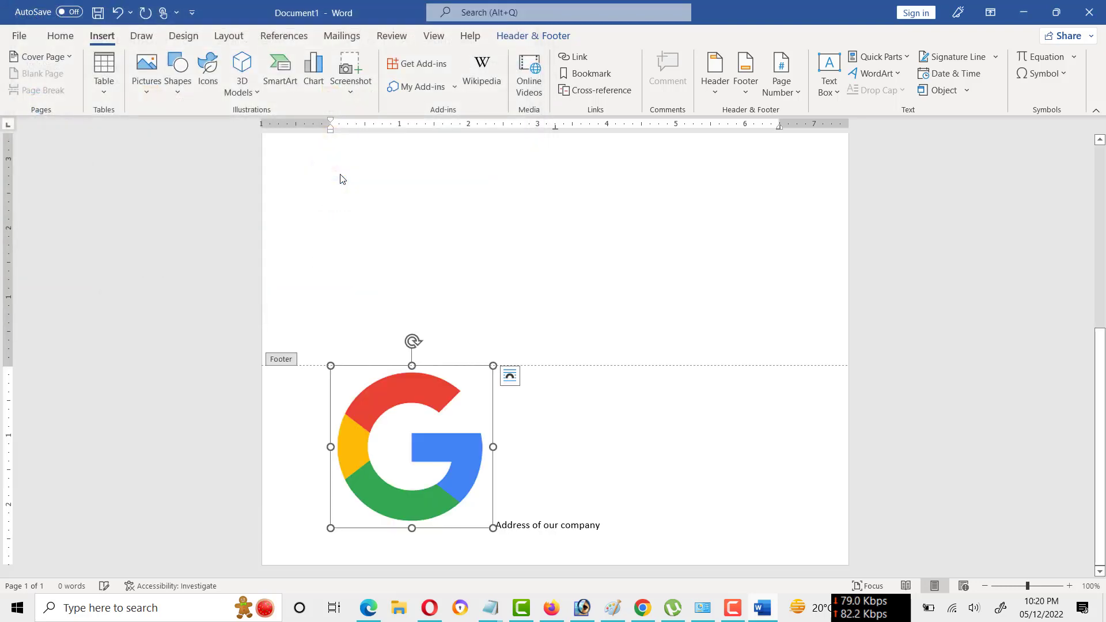
Shrink the footer's Google logo to a small icon beside the address text and return to the document body.
{"action": "left_click_drag", "start_coordinate": [409, 496], "coordinate": [464, 558]}
{"action": "scroll", "coordinate": [540, 425], "scroll_direction": "up", "scroll_amount": 4}
{"action": "double_click", "coordinate": [540, 425]}
{"action": "scroll", "coordinate": [516, 412], "scroll_direction": "down", "scroll_amount": 5}
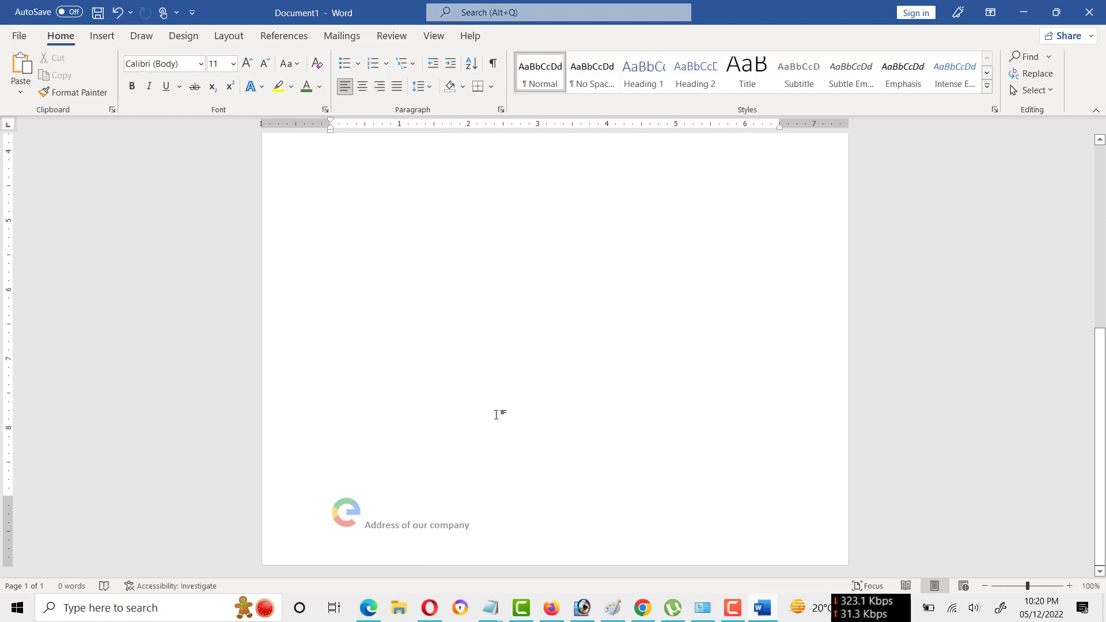
{"action": "scroll", "coordinate": [496, 415], "scroll_direction": "up", "scroll_amount": 5}
{"action": "scroll", "coordinate": [496, 414], "scroll_direction": "up", "scroll_amount": 5}
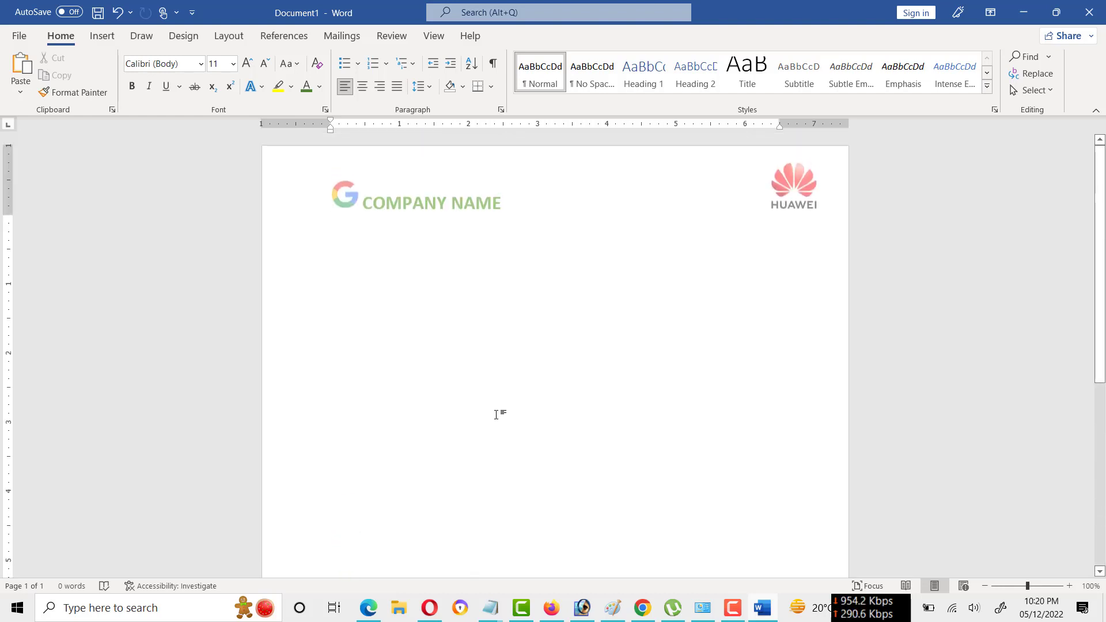